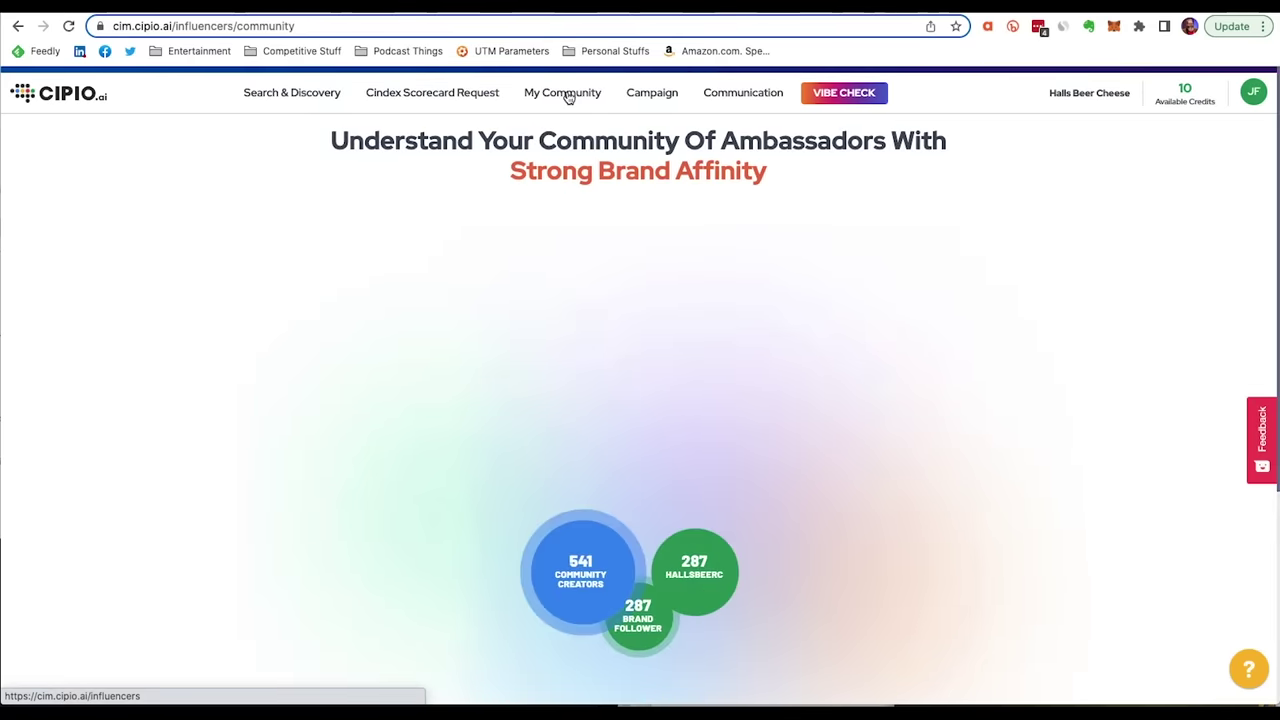
# Open the list of 541 community creators.
pyautogui.click(563, 590)
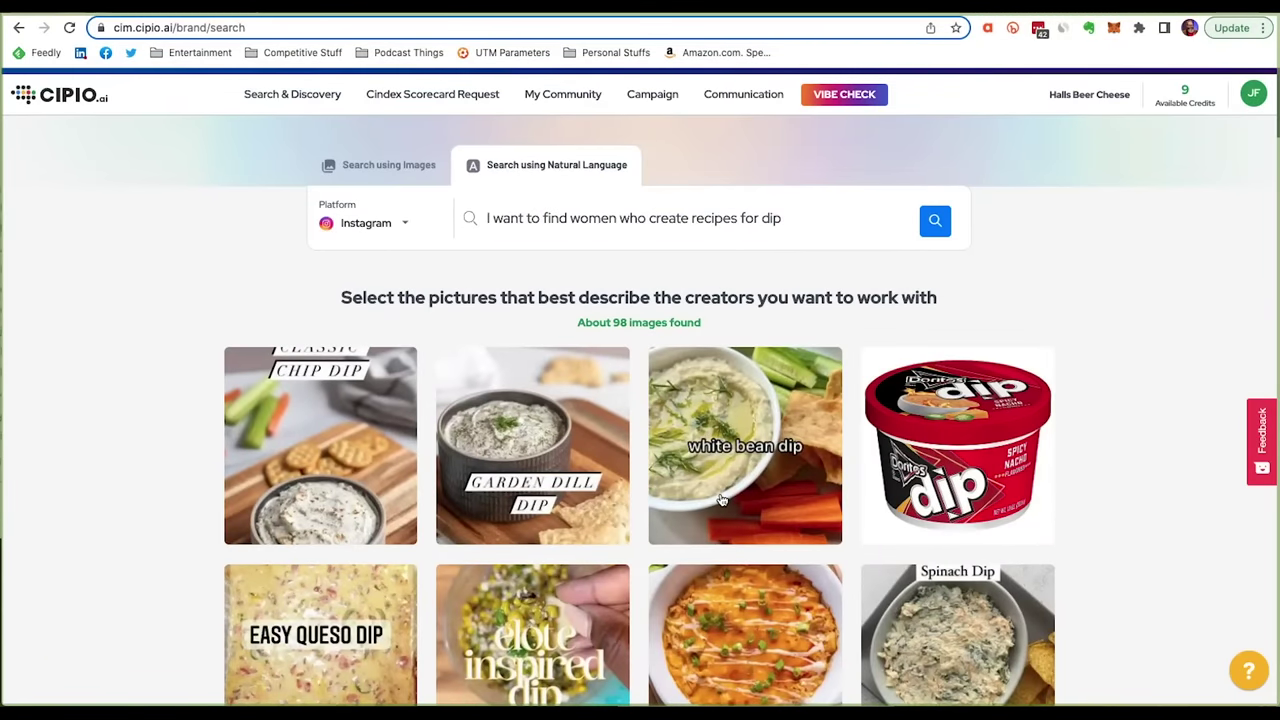
pyautogui.scroll(-2, 722, 500)
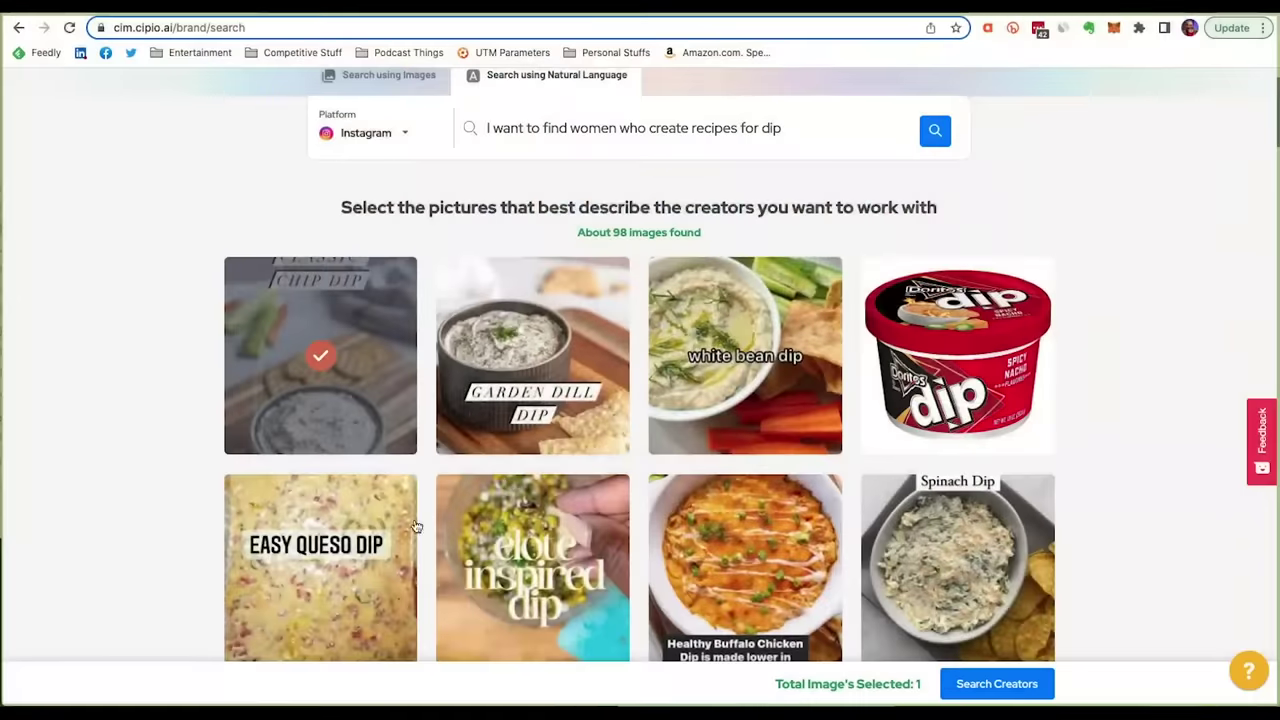
# Mark the Garden Dill Dip, skillet dip and woman-eating-chips images as matching examples.
pyautogui.click(529, 411)
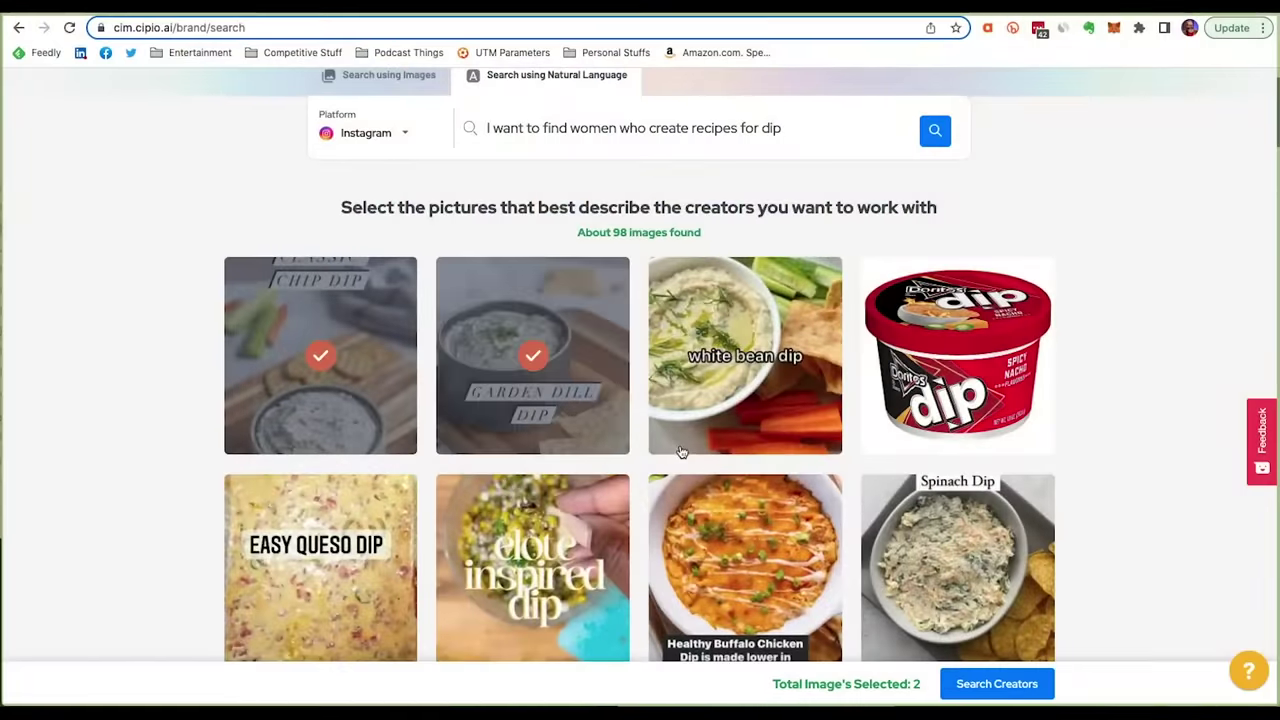
pyautogui.scroll(-5, 680, 452)
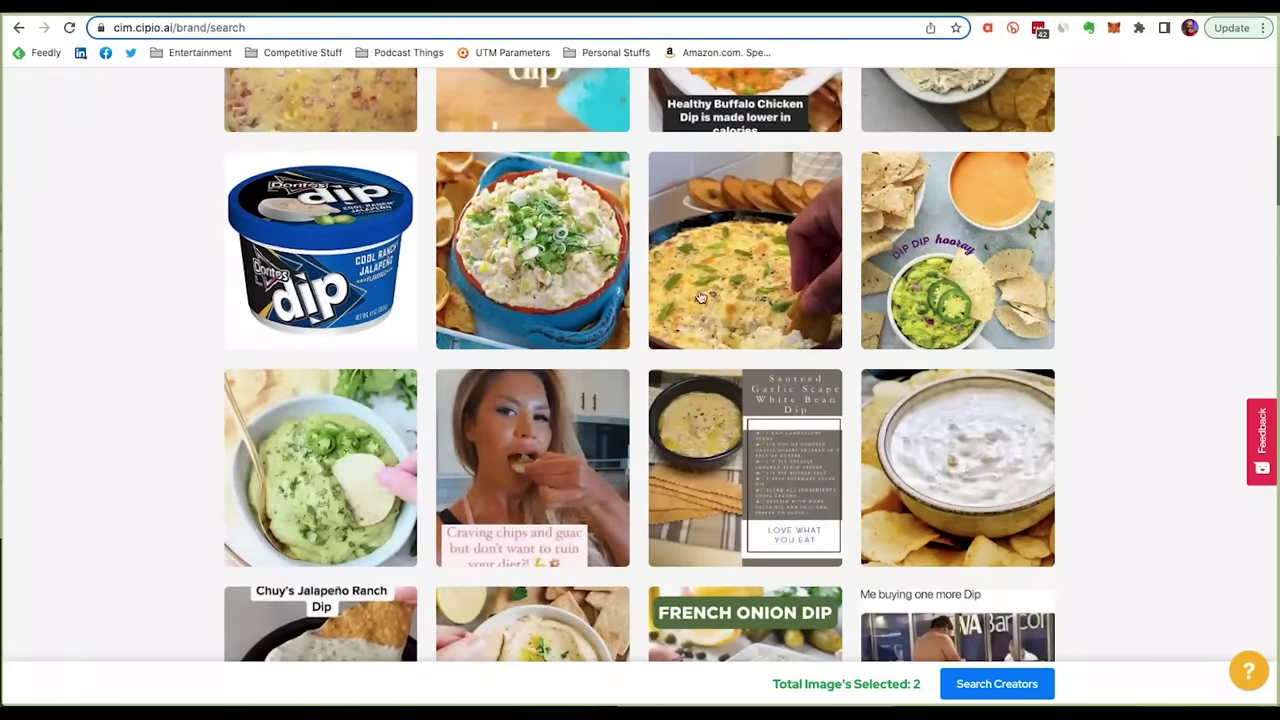
pyautogui.click(733, 294)
pyautogui.click(585, 450)
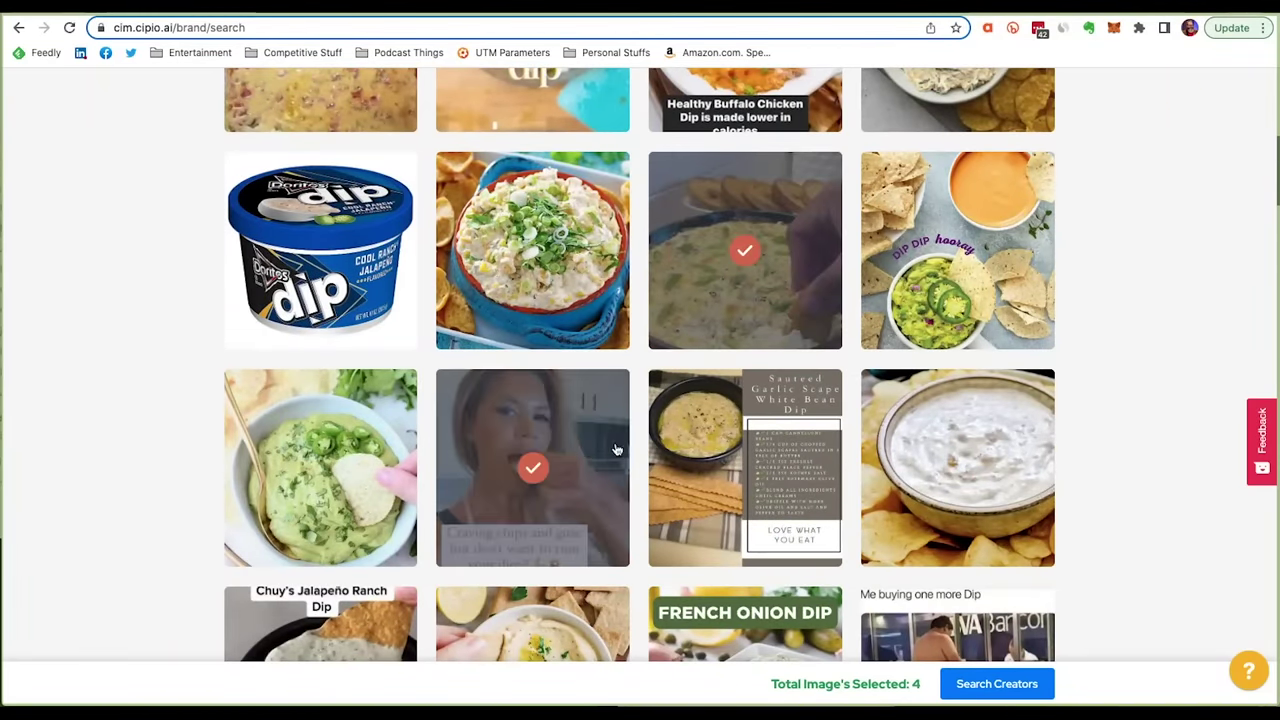
pyautogui.scroll(-4, 600, 430)
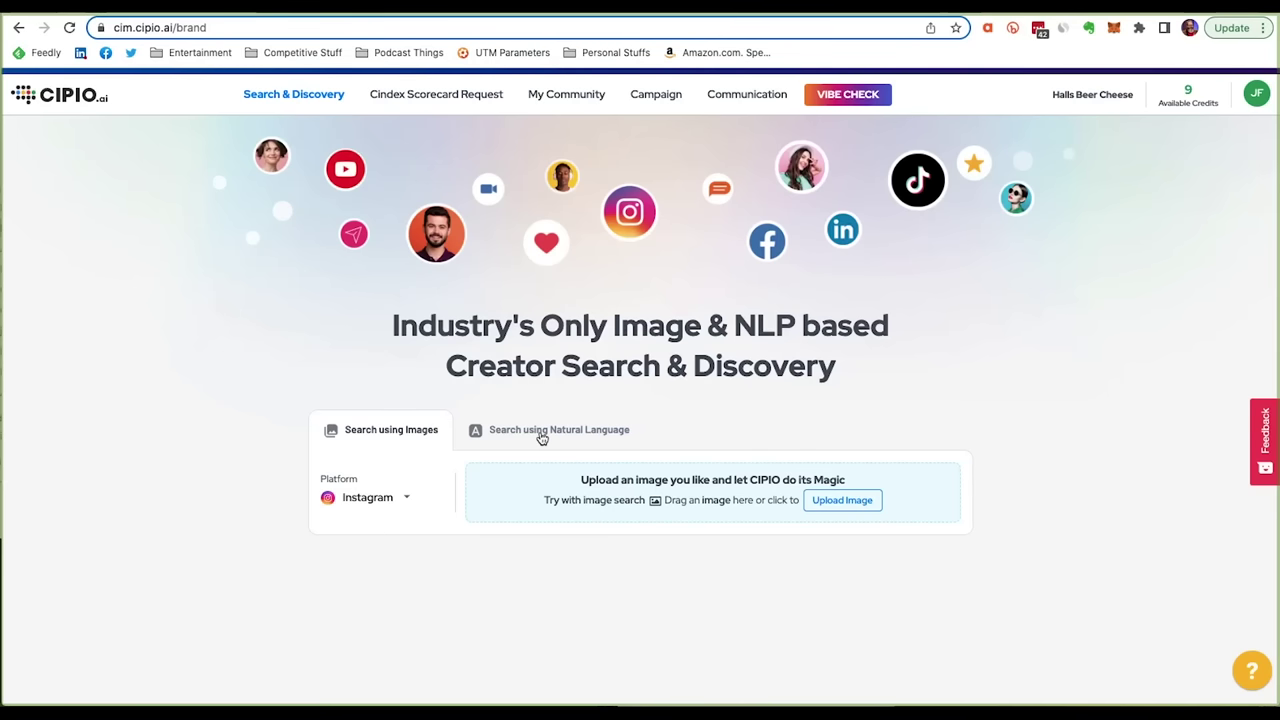
# Run the natural-language search 'I want to find women who create recipes for dip'.
pyautogui.click(541, 436)
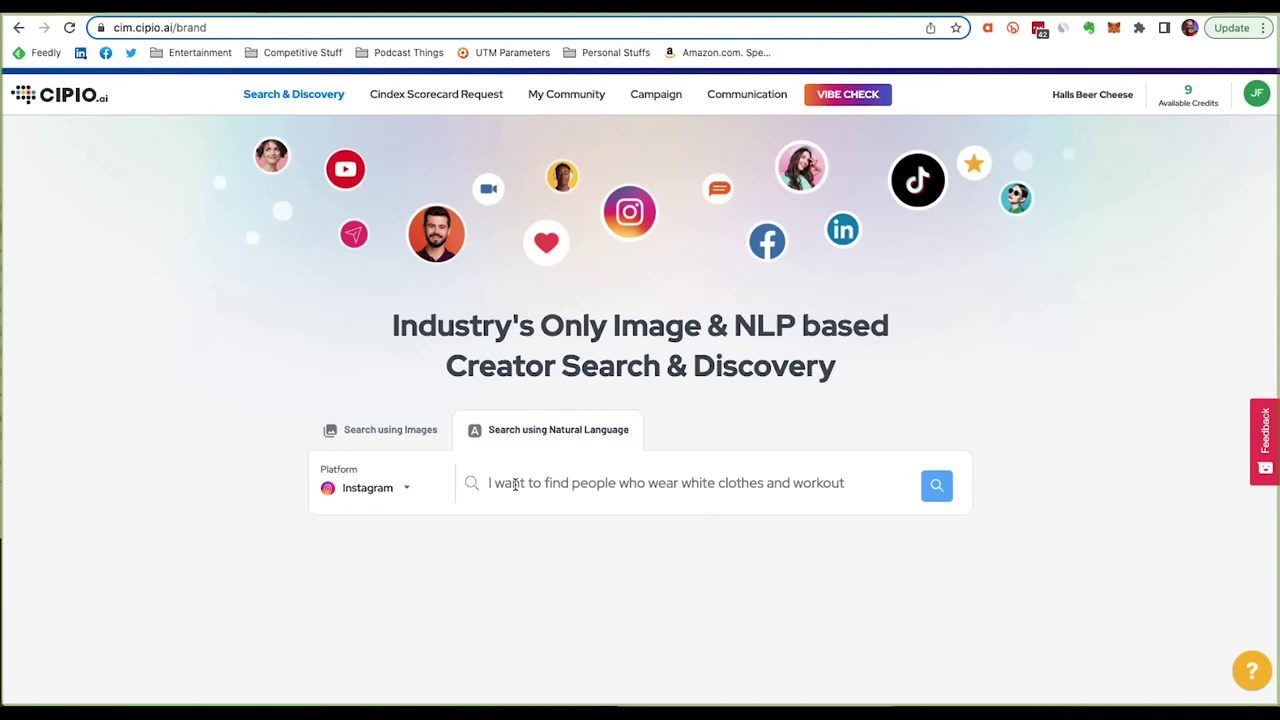
pyautogui.write('I want to find women who create recipes for dip')
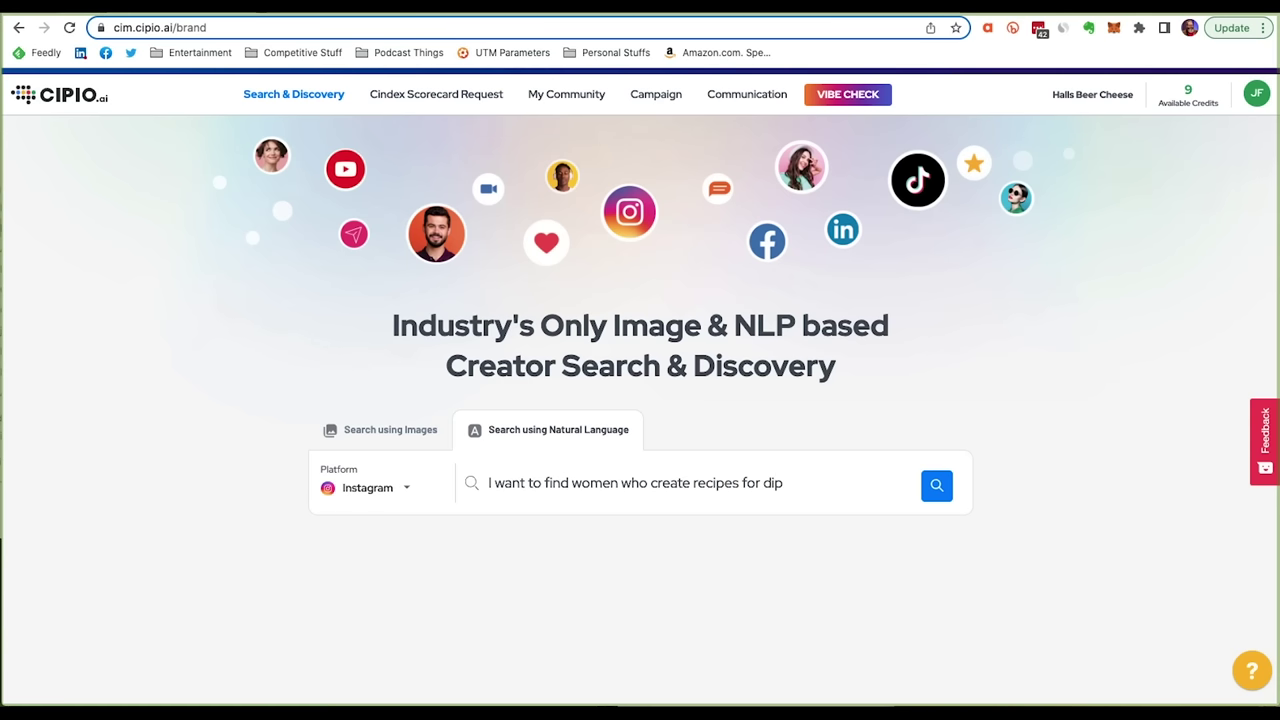
pyautogui.press('Return')
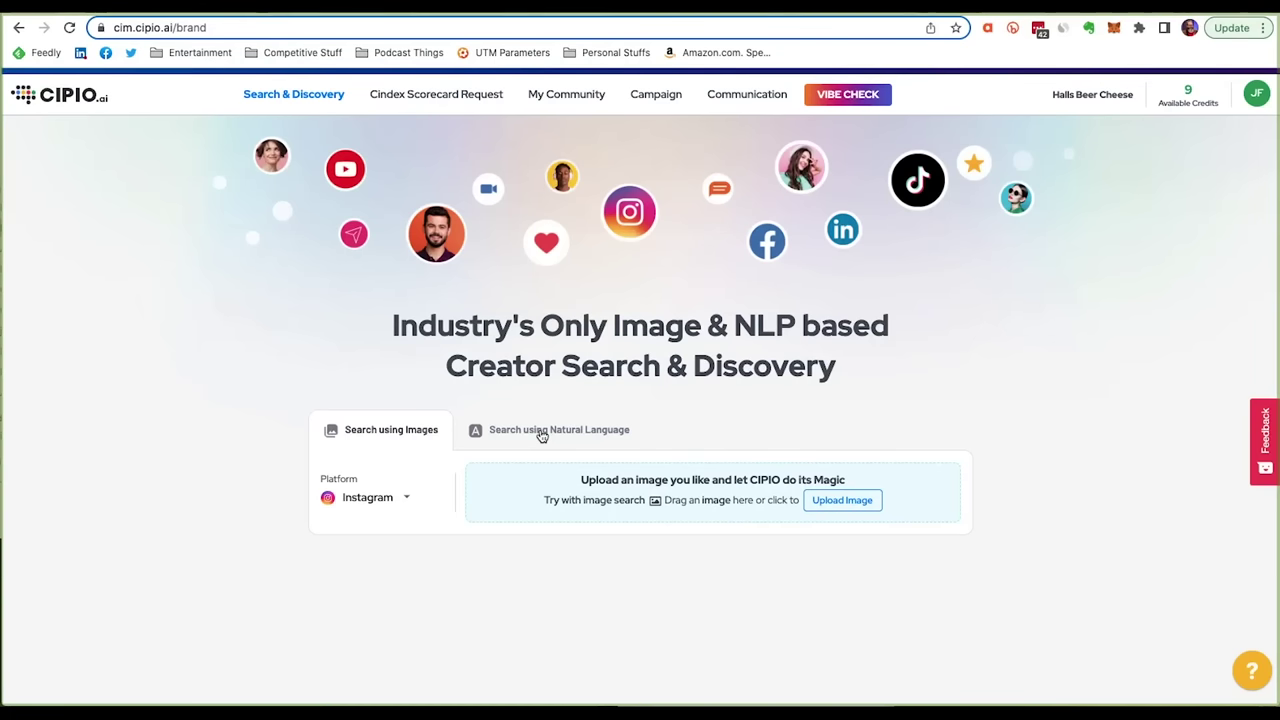
pyautogui.click(541, 435)
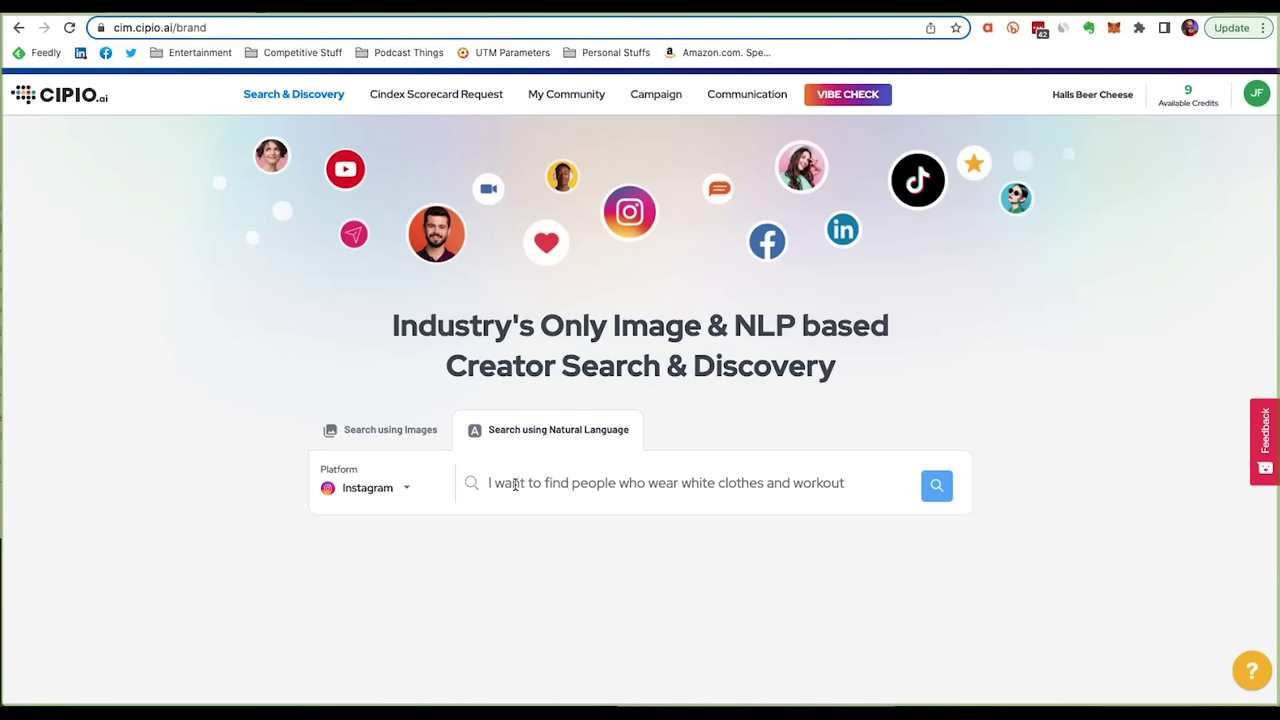
pyautogui.write('I wa')
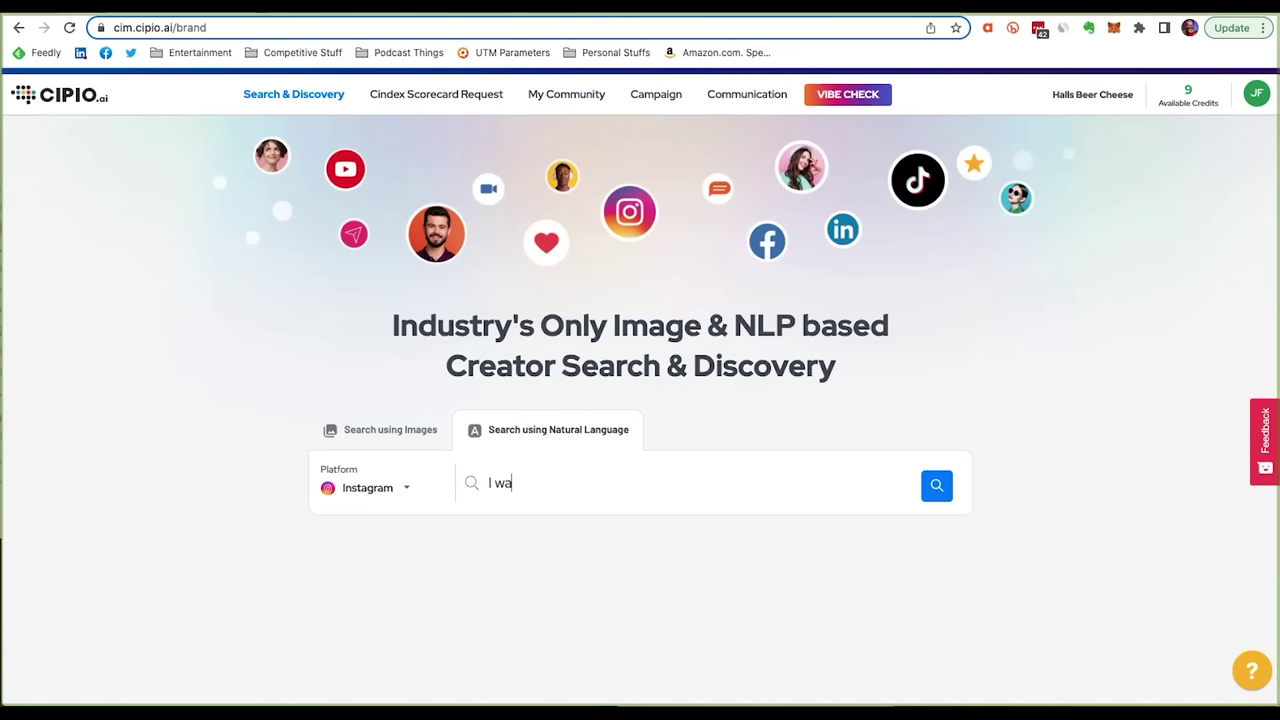
pyautogui.write('nt to find women who create rec')
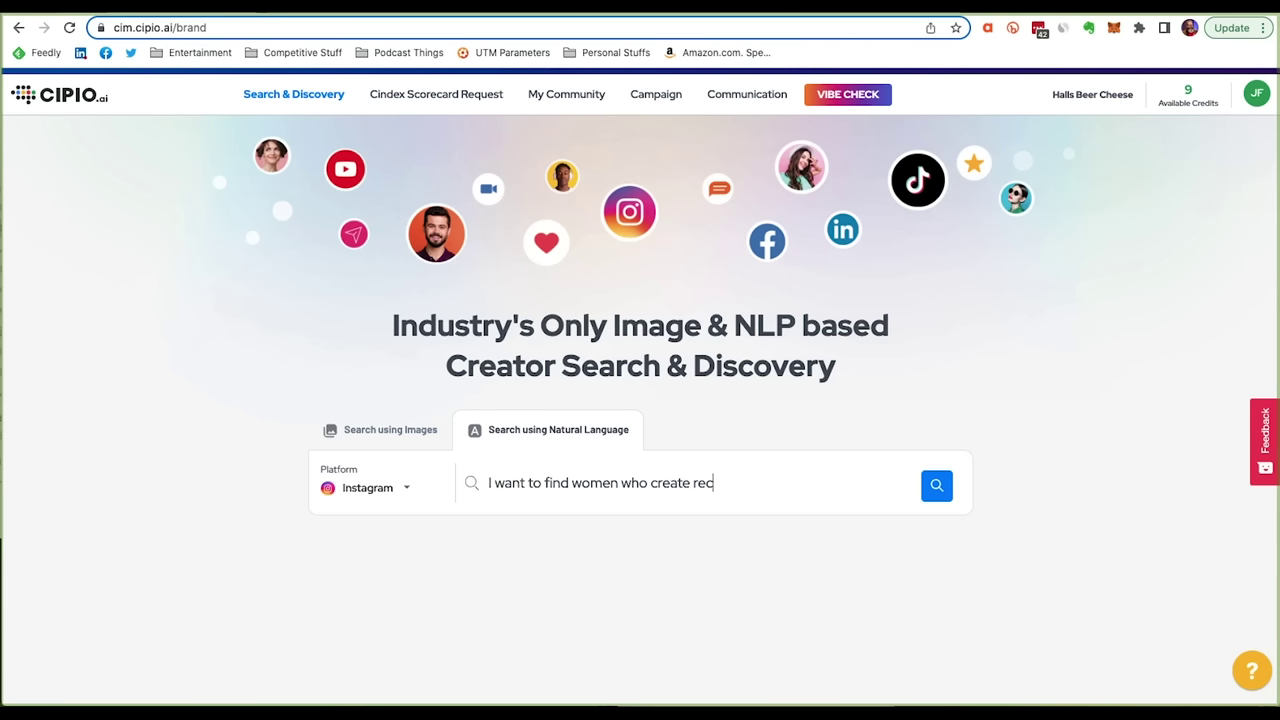
pyautogui.write('ipes for dip')
pyautogui.press('Return')
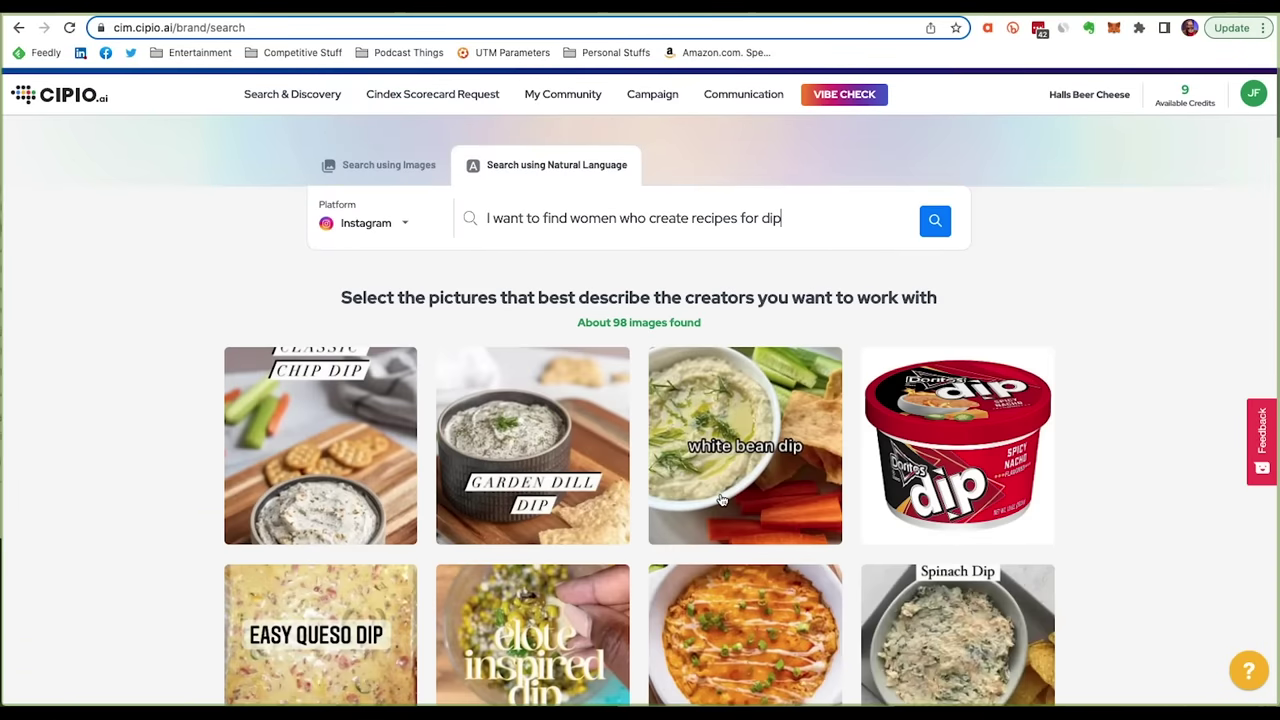
# Mark the chip dip, Garden Dill Dip, skillet dip and woman-eating-chips images as matches.
pyautogui.scroll(-2, 721, 500)
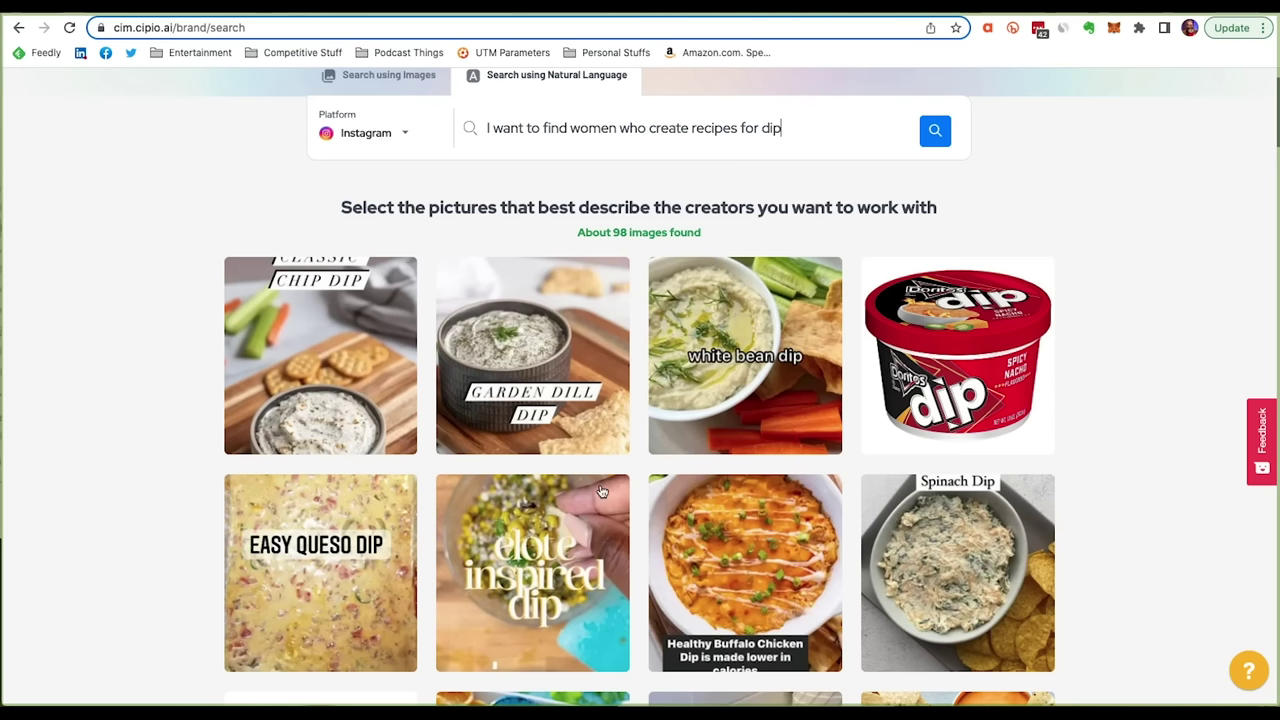
pyautogui.click(368, 395)
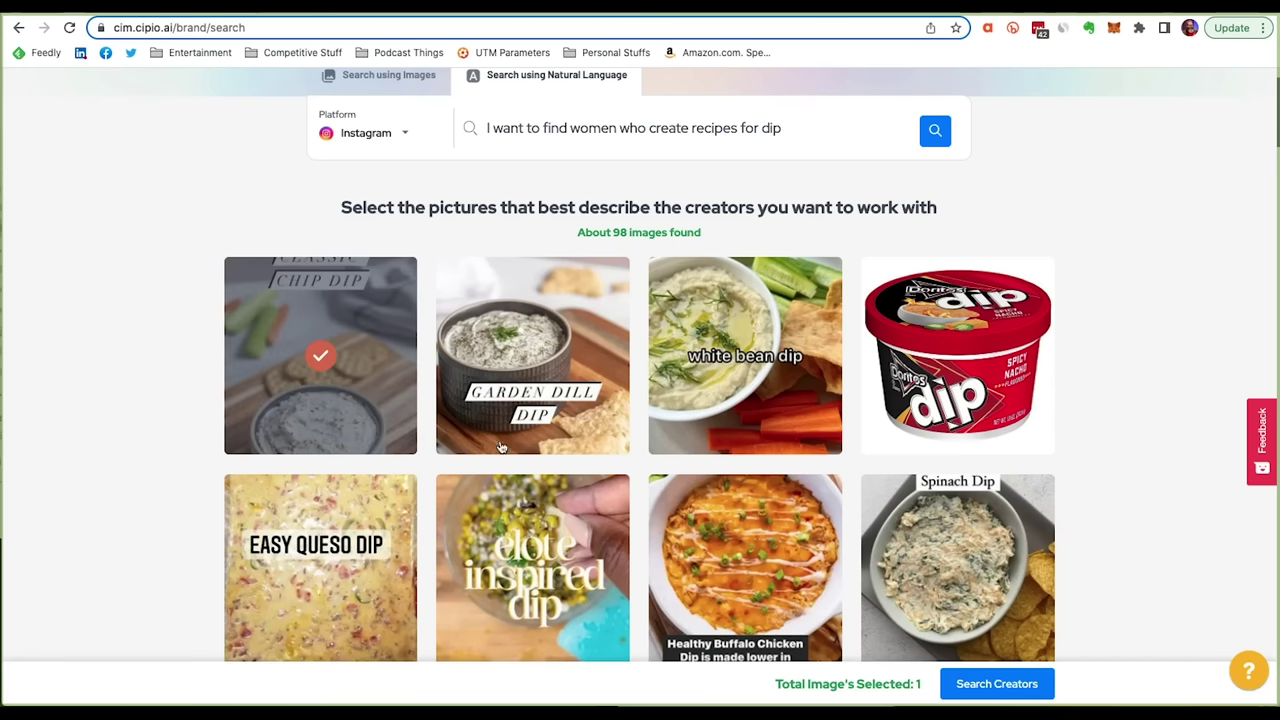
pyautogui.click(528, 411)
pyautogui.scroll(-5, 680, 452)
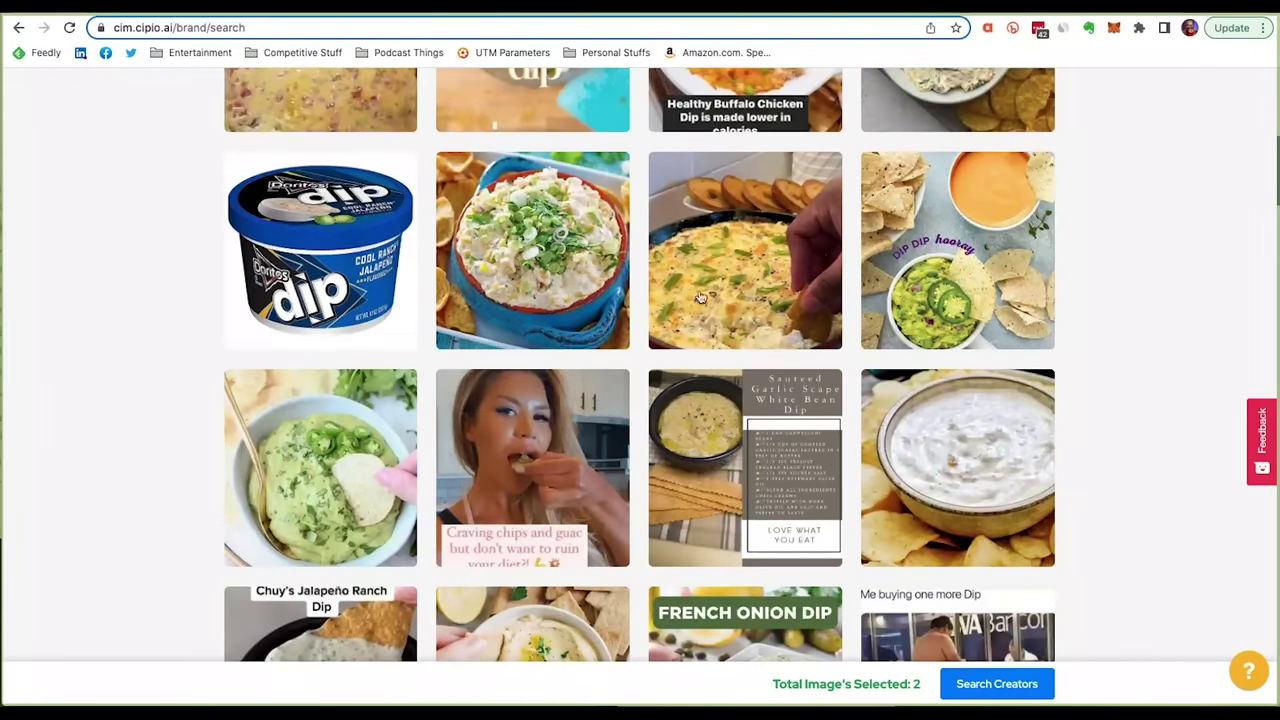
pyautogui.click(700, 297)
pyautogui.click(582, 446)
pyautogui.scroll(-5, 647, 405)
pyautogui.scroll(-2, 600, 360)
# Also mark the queso, cheesy dip, vegan Mexican dip, choosing-dips and Vegan Buffalo Dip images.
pyautogui.click(530, 320)
pyautogui.scroll(-4, 600, 400)
pyautogui.click(745, 375)
pyautogui.scroll(-5, 610, 472)
pyautogui.click(610, 473)
pyautogui.click(700, 450)
pyautogui.scroll(-3, 508, 428)
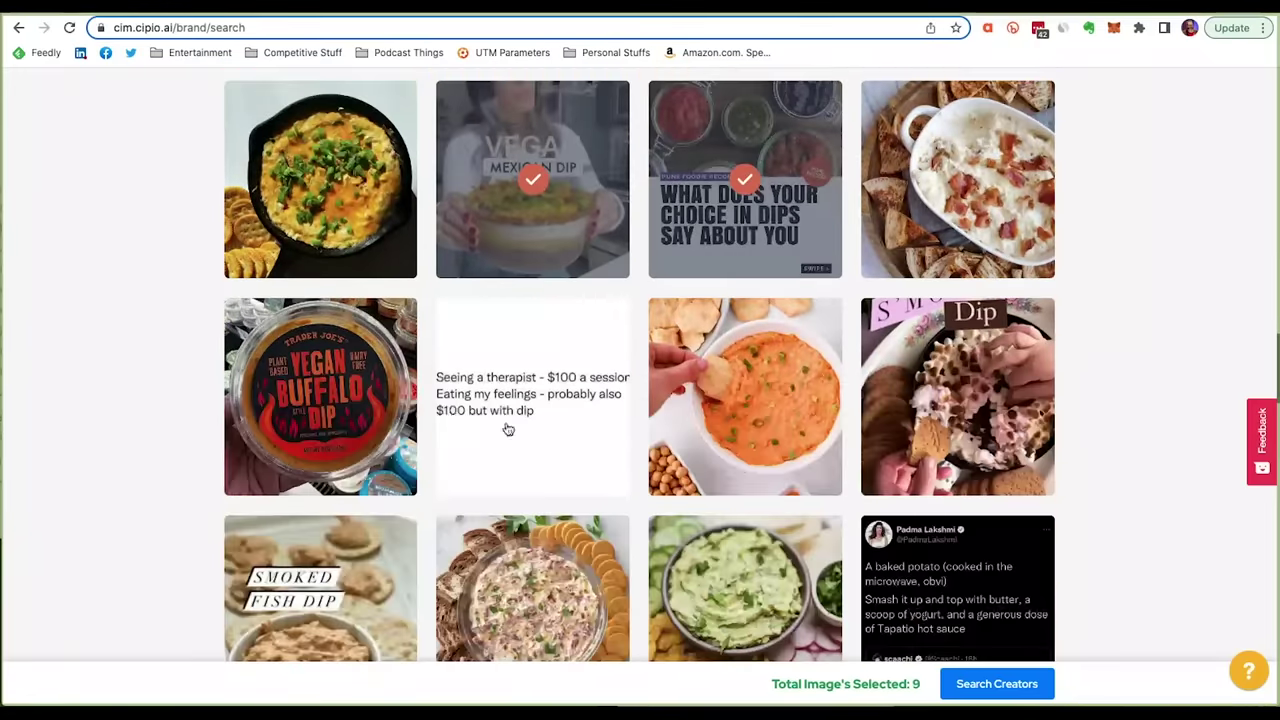
pyautogui.click(333, 412)
# Add the orange dip, jalapeño popper, Vegan Nacho Dip and guacamole images, then search creators from all 14.
pyautogui.scroll(-5, 600, 400)
pyautogui.scroll(-1, 320, 300)
pyautogui.click(320, 265)
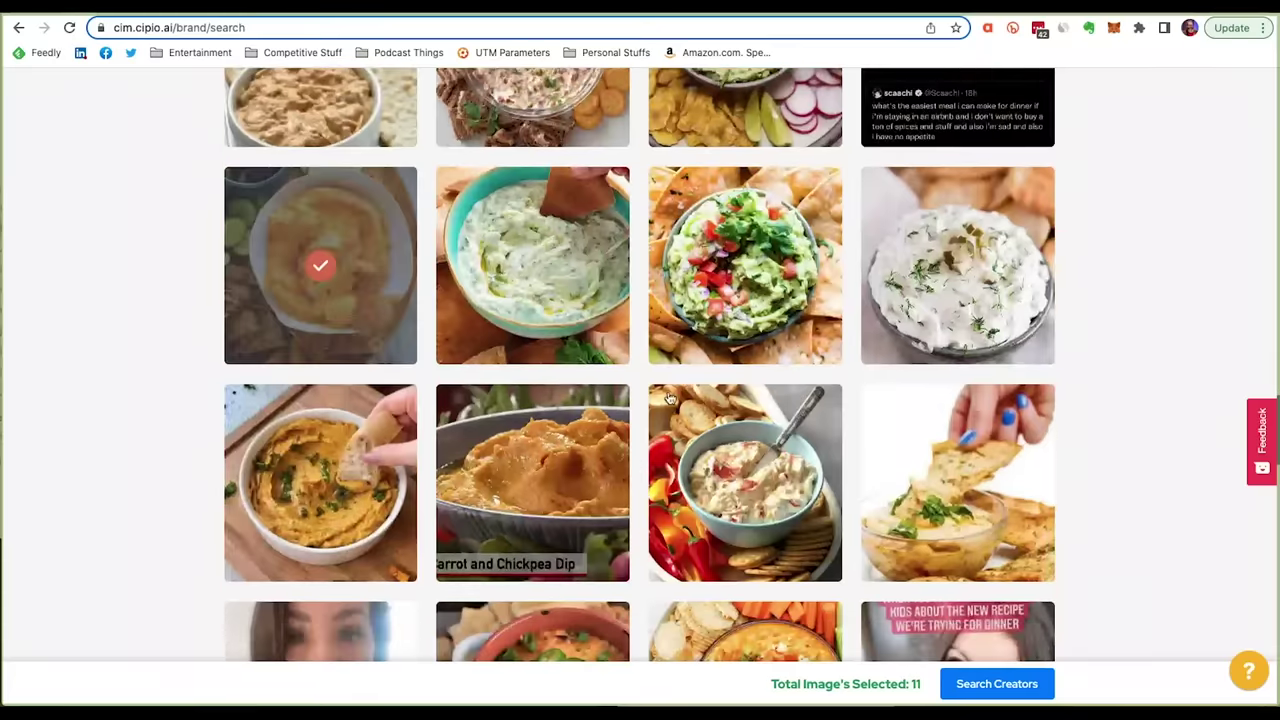
pyautogui.scroll(-4, 500, 400)
pyautogui.click(792, 492)
pyautogui.scroll(-3, 483, 487)
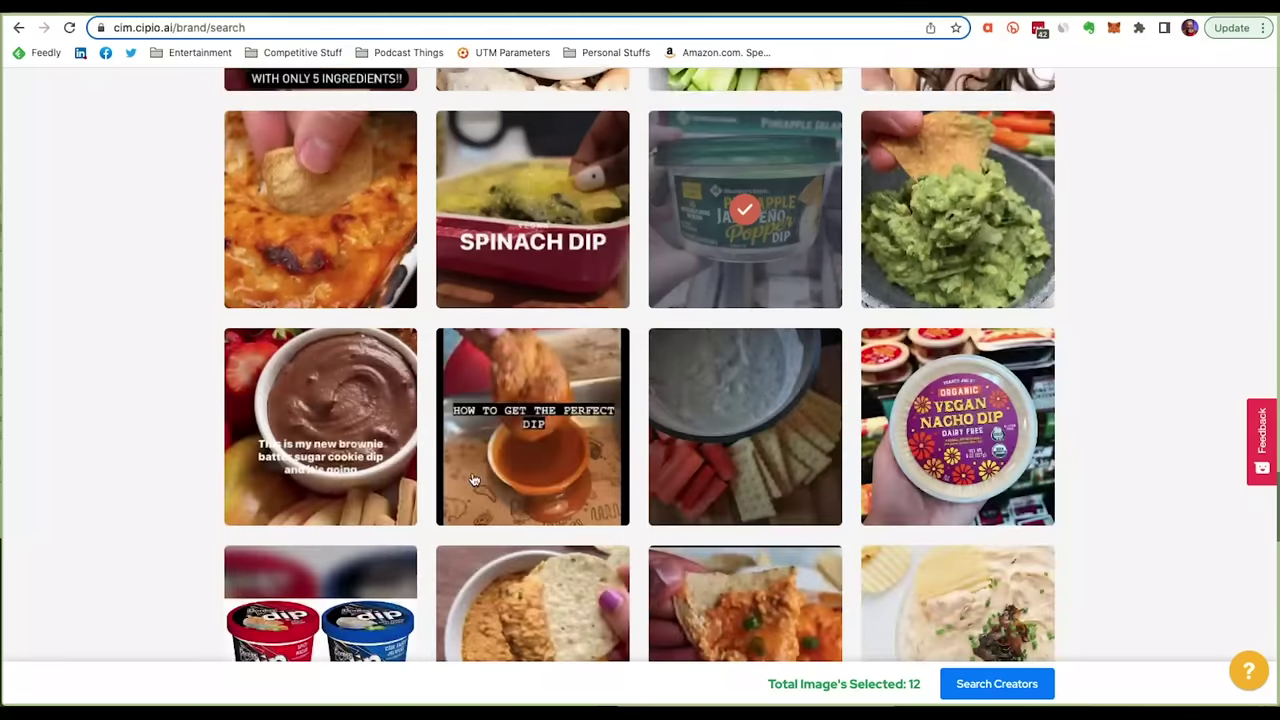
pyautogui.click(931, 447)
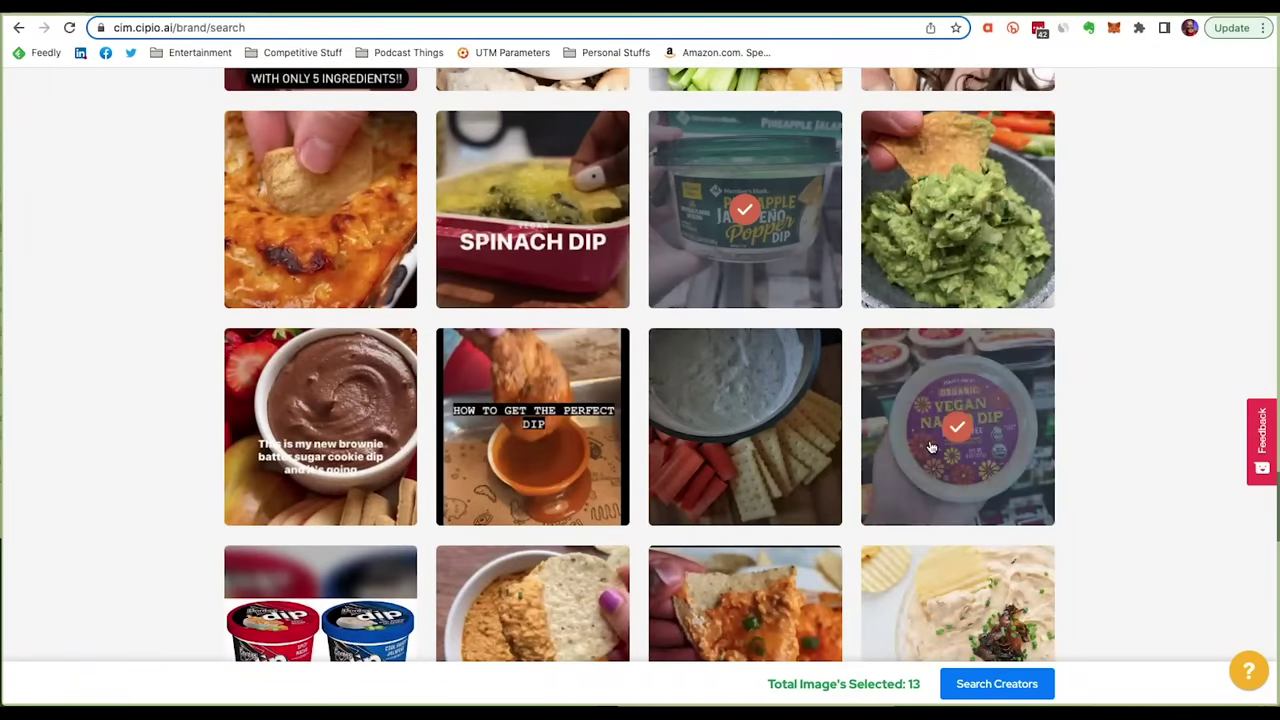
pyautogui.click(924, 261)
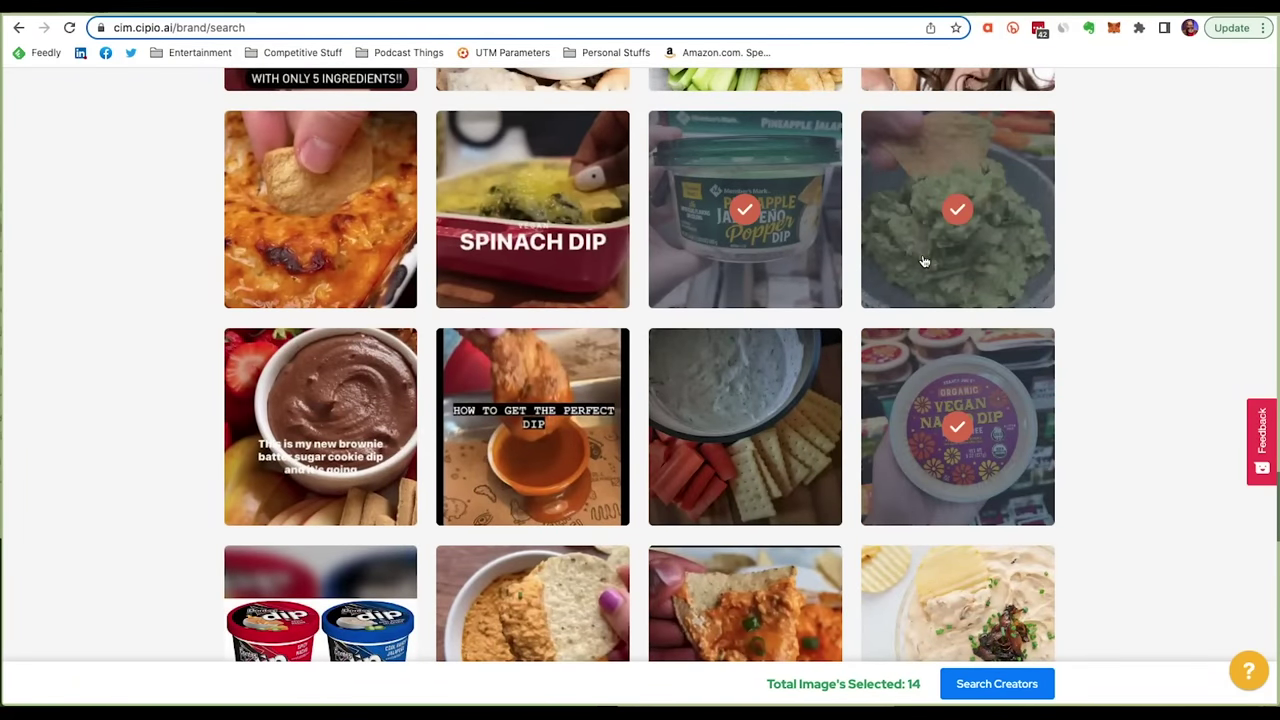
pyautogui.click(1024, 686)
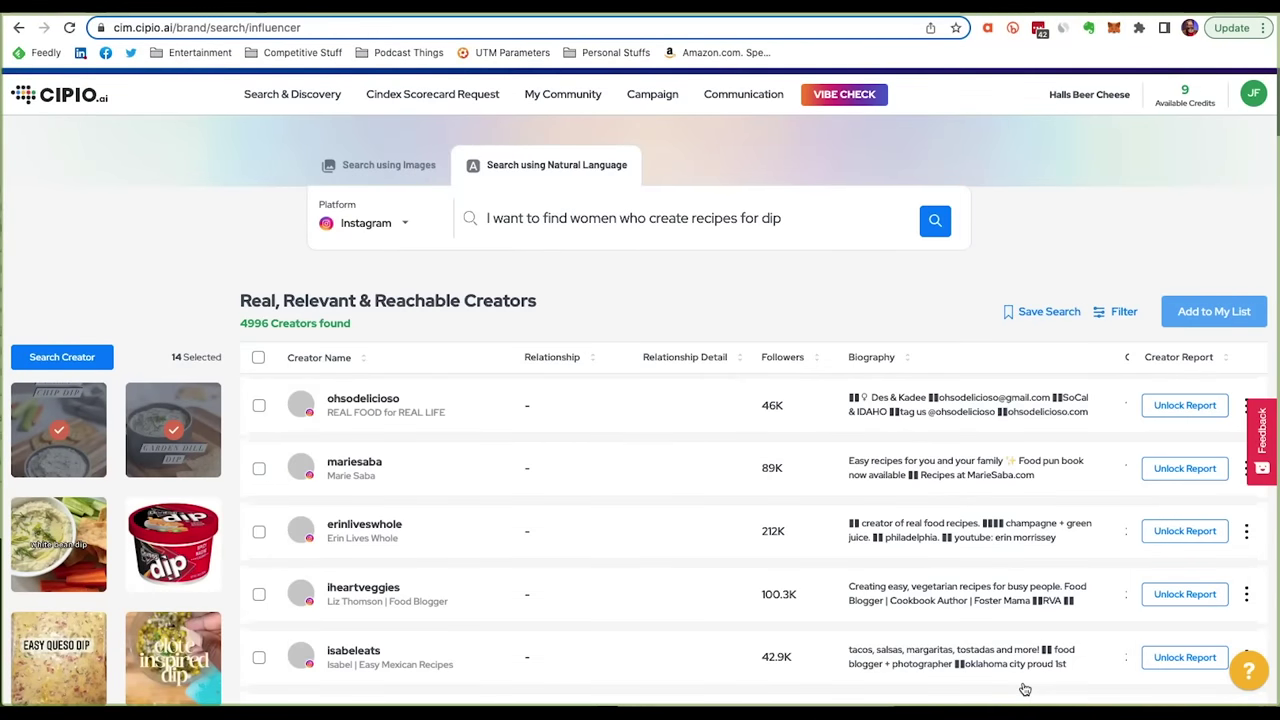
pyautogui.scroll(-1, 1024, 689)
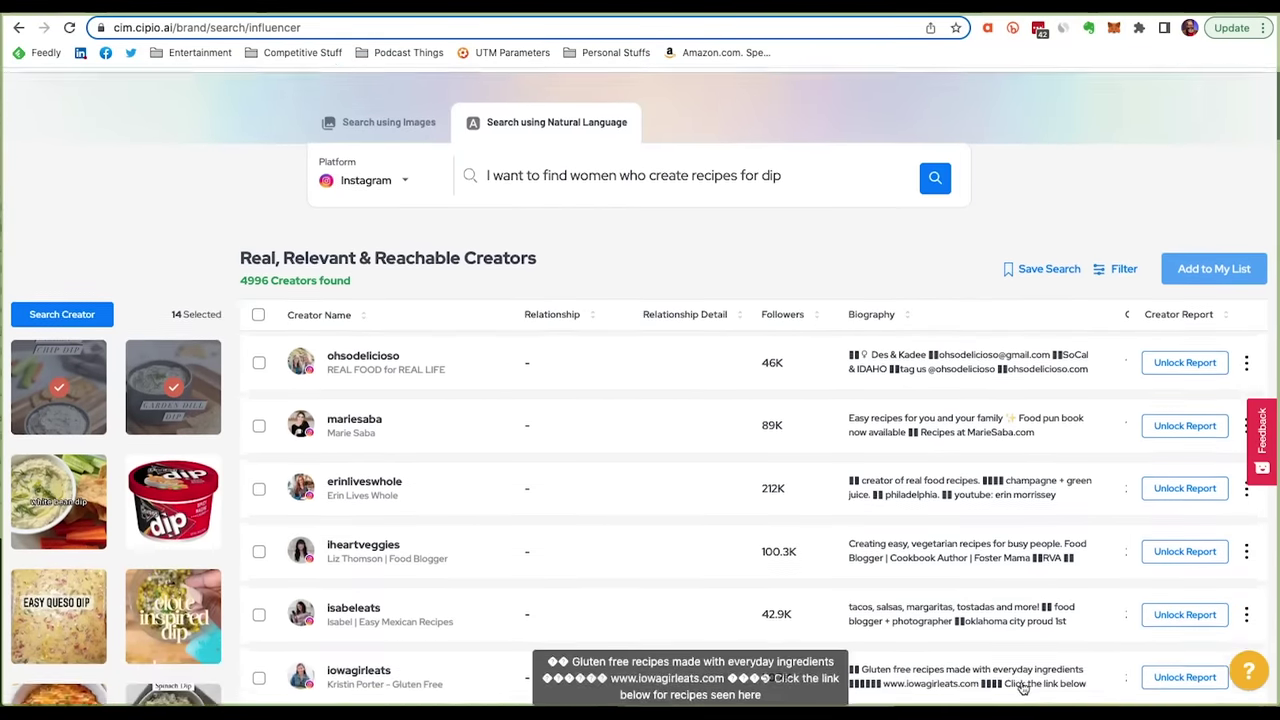
pyautogui.scroll(-1, 1022, 689)
pyautogui.scroll(-1, 1014, 686)
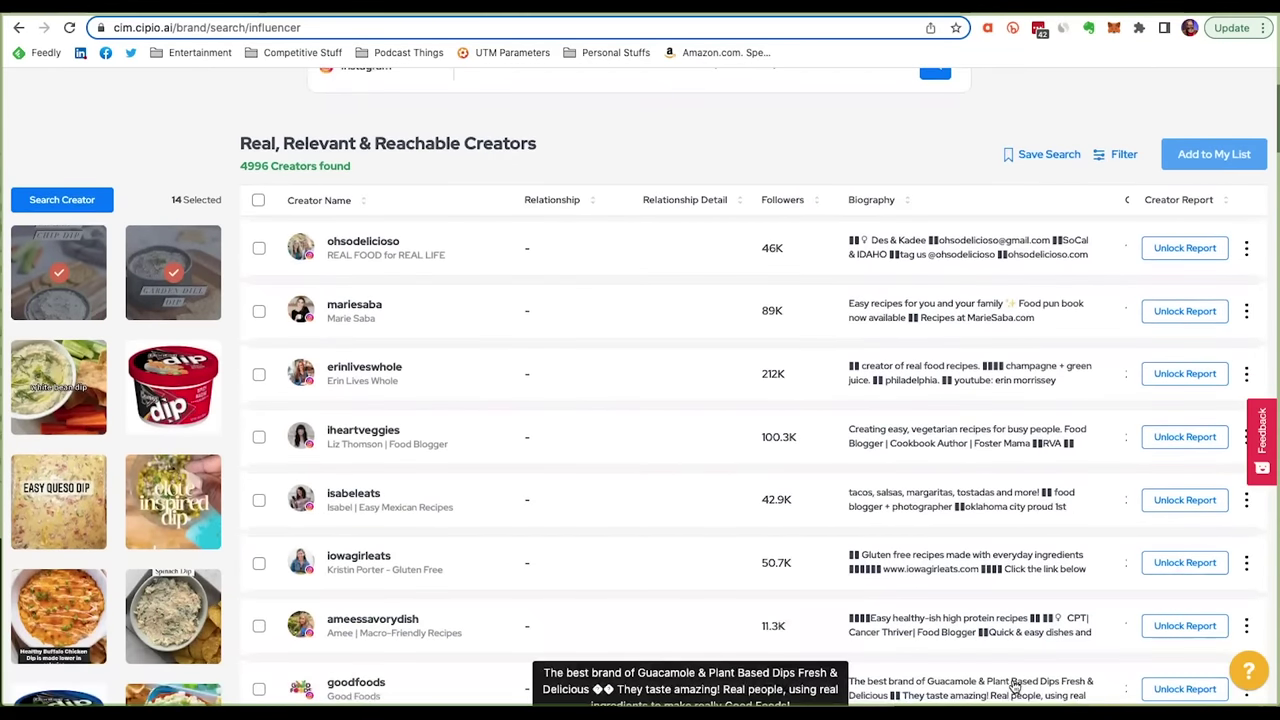
pyautogui.scroll(3, 668, 575)
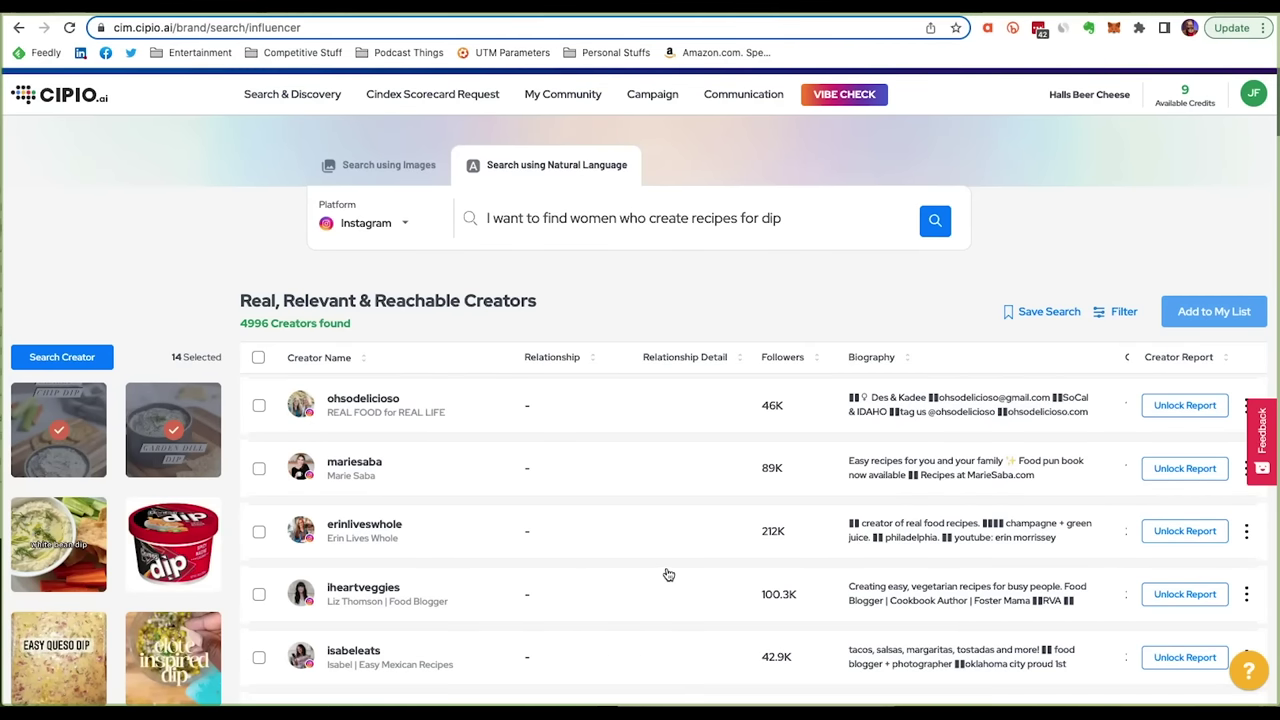
# Upload CheeseDip.jpeg as an image search to get about 96 similar cheese-dip pictures.
pyautogui.click(370, 179)
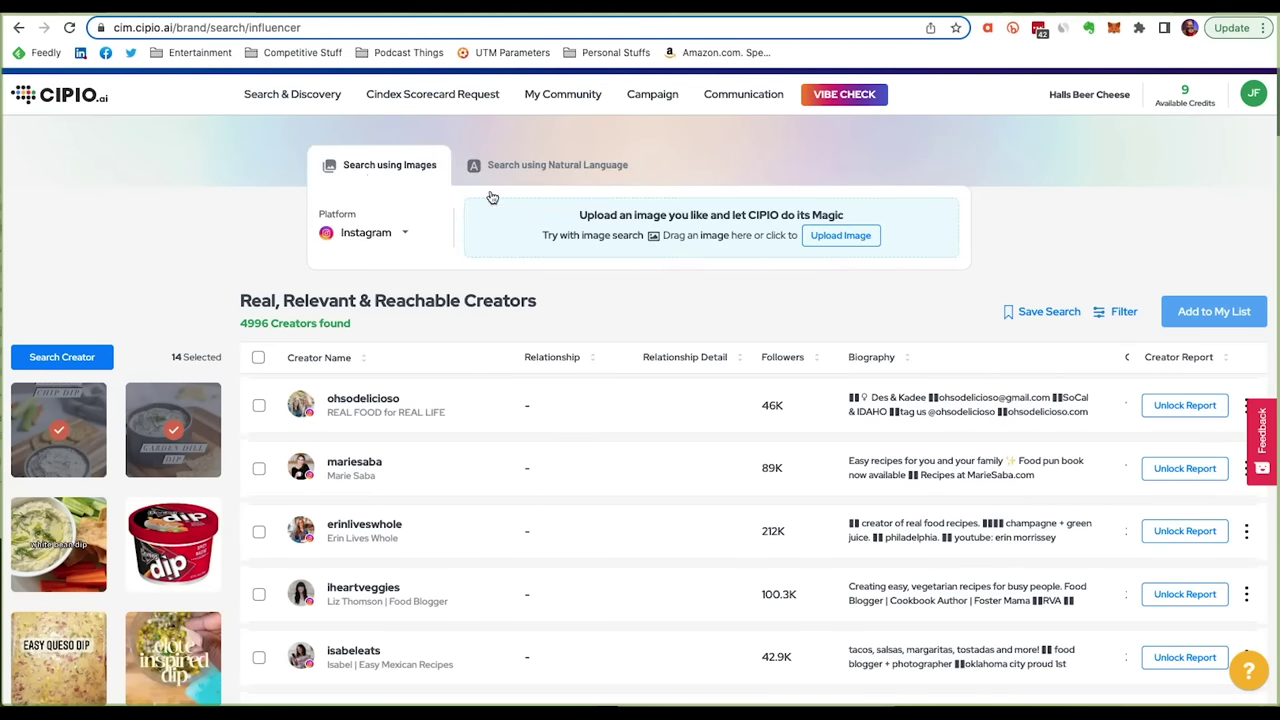
pyautogui.click(840, 236)
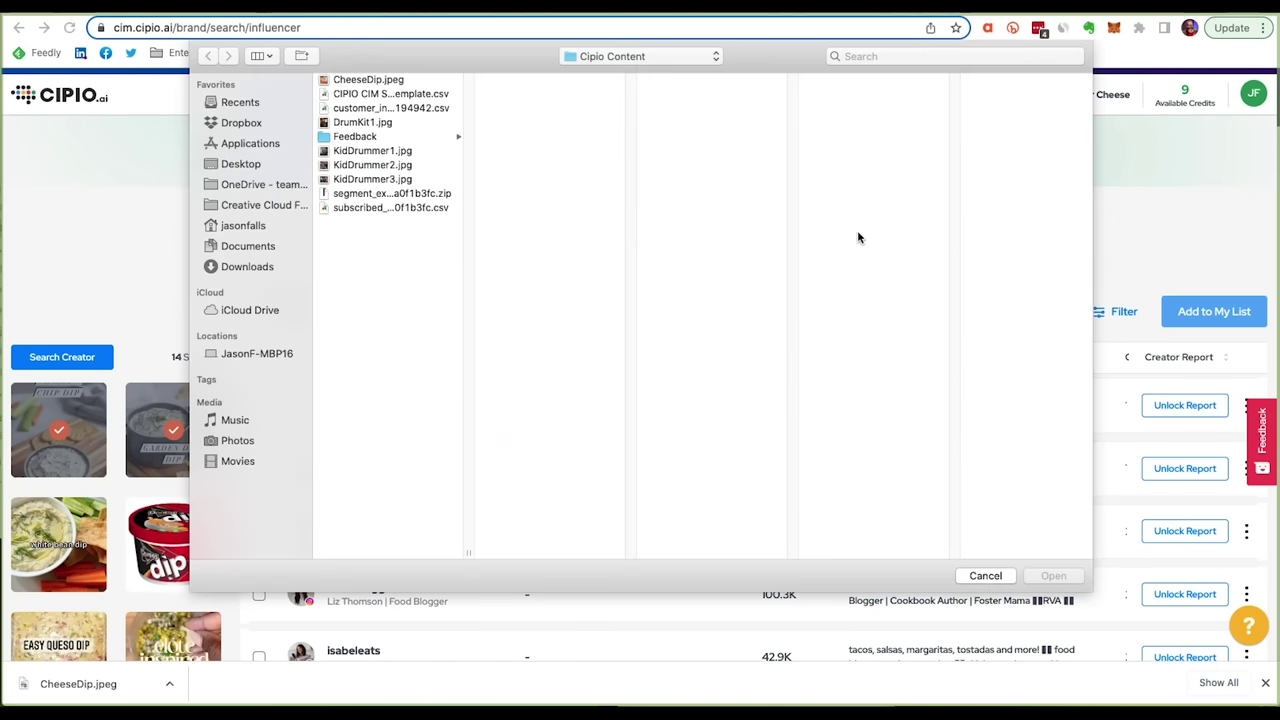
pyautogui.click(360, 80)
pyautogui.click(1062, 580)
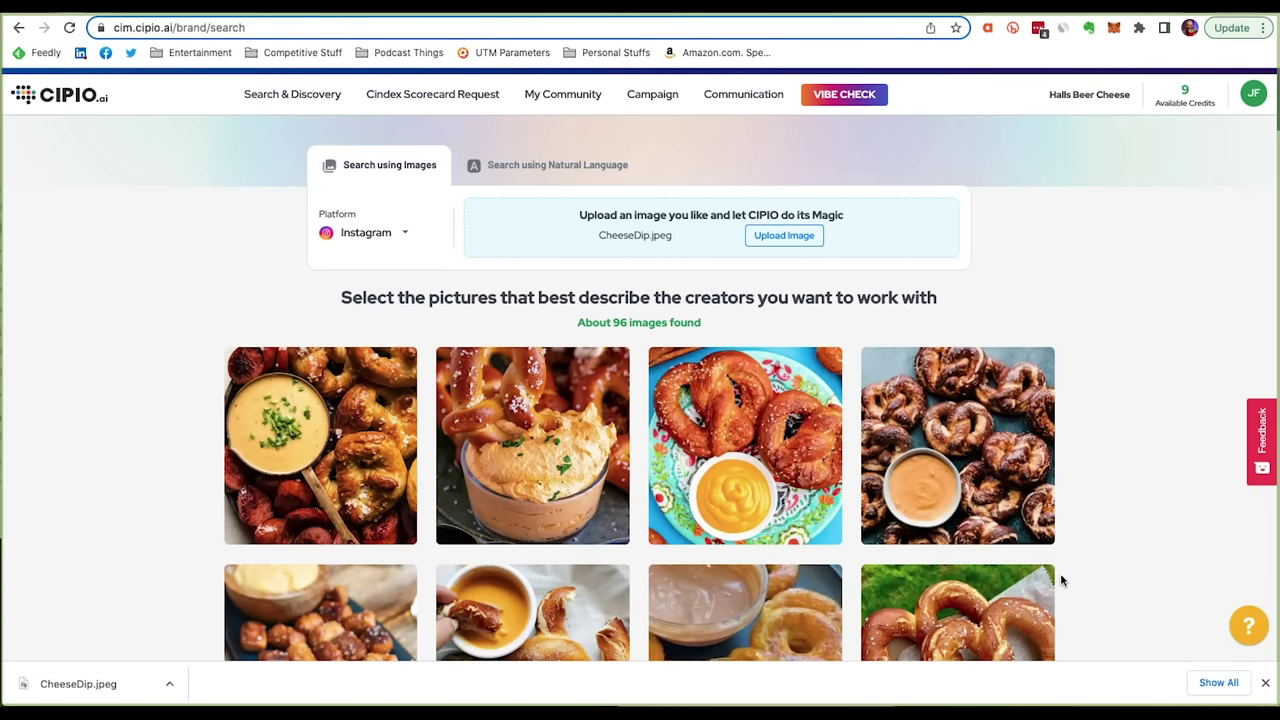
# Scroll through the roughly 96 pretzel-and-cheese-dip image results.
pyautogui.scroll(-1, 808, 620)
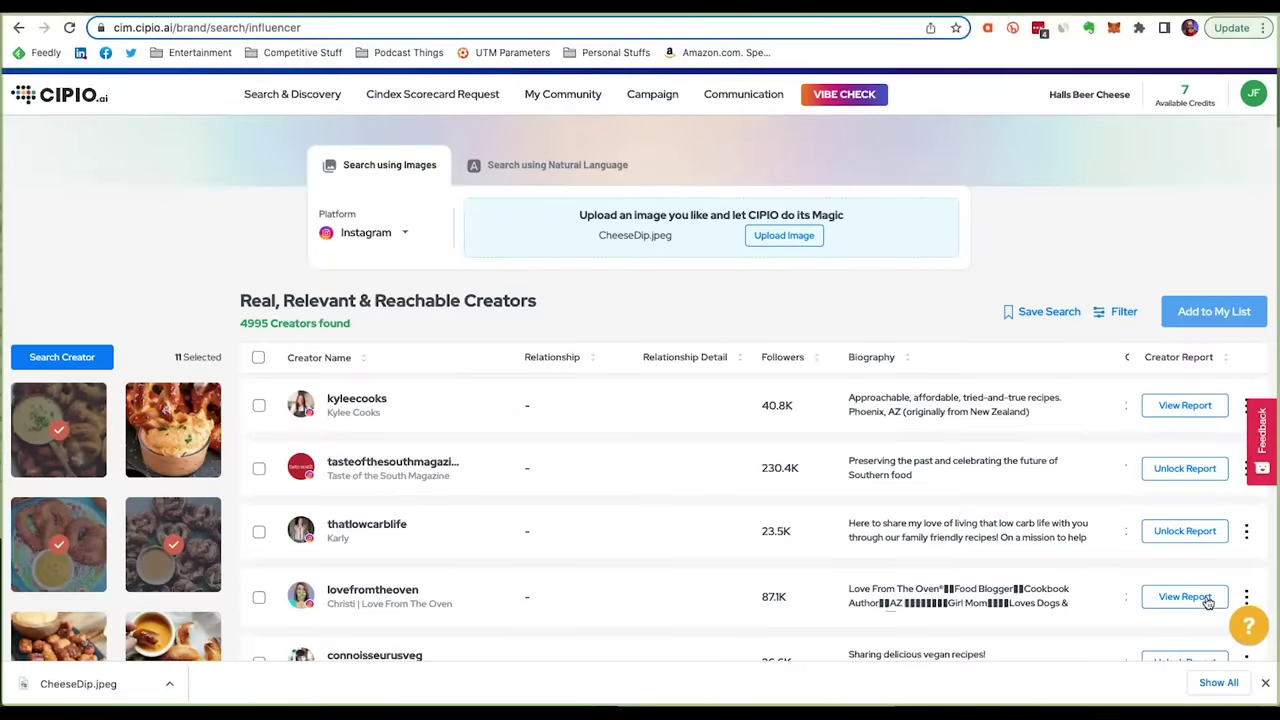
# Open the lovefromtheoven creator report showing 87.1K followers and Cindex score 222.
pyautogui.click(1206, 597)
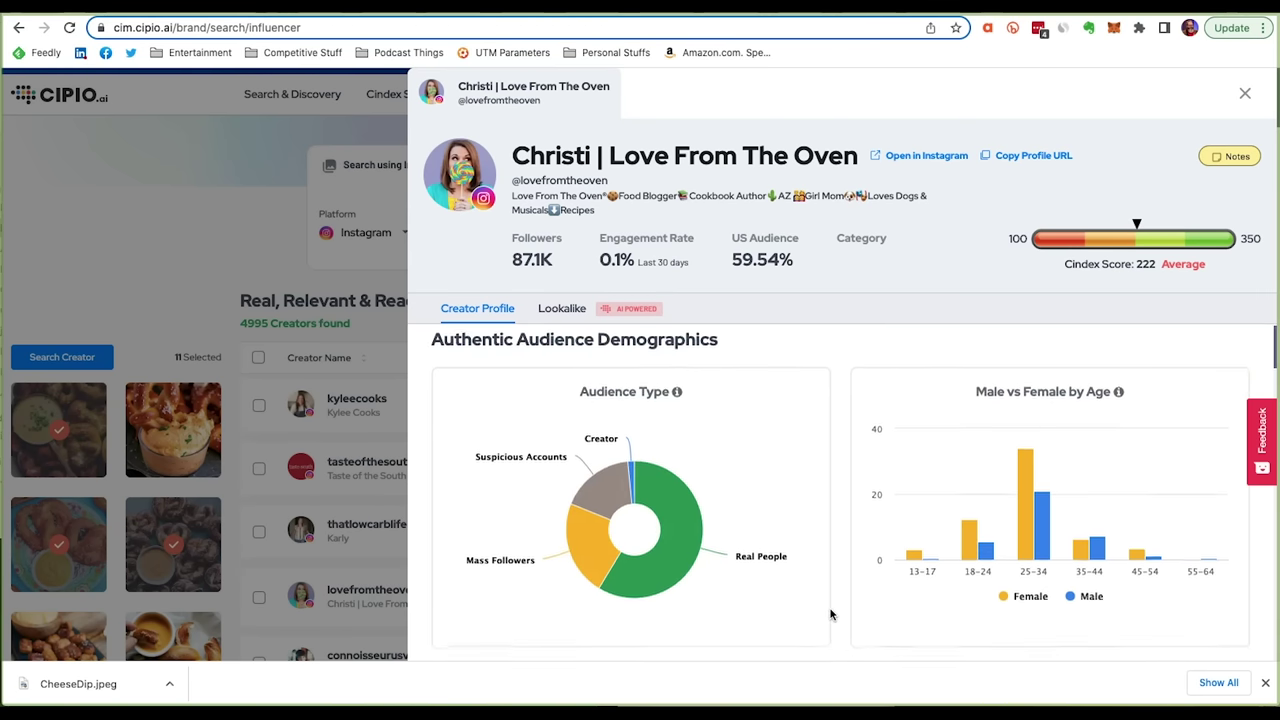
pyautogui.scroll(-10, 829, 615)
pyautogui.scroll(-5, 828, 616)
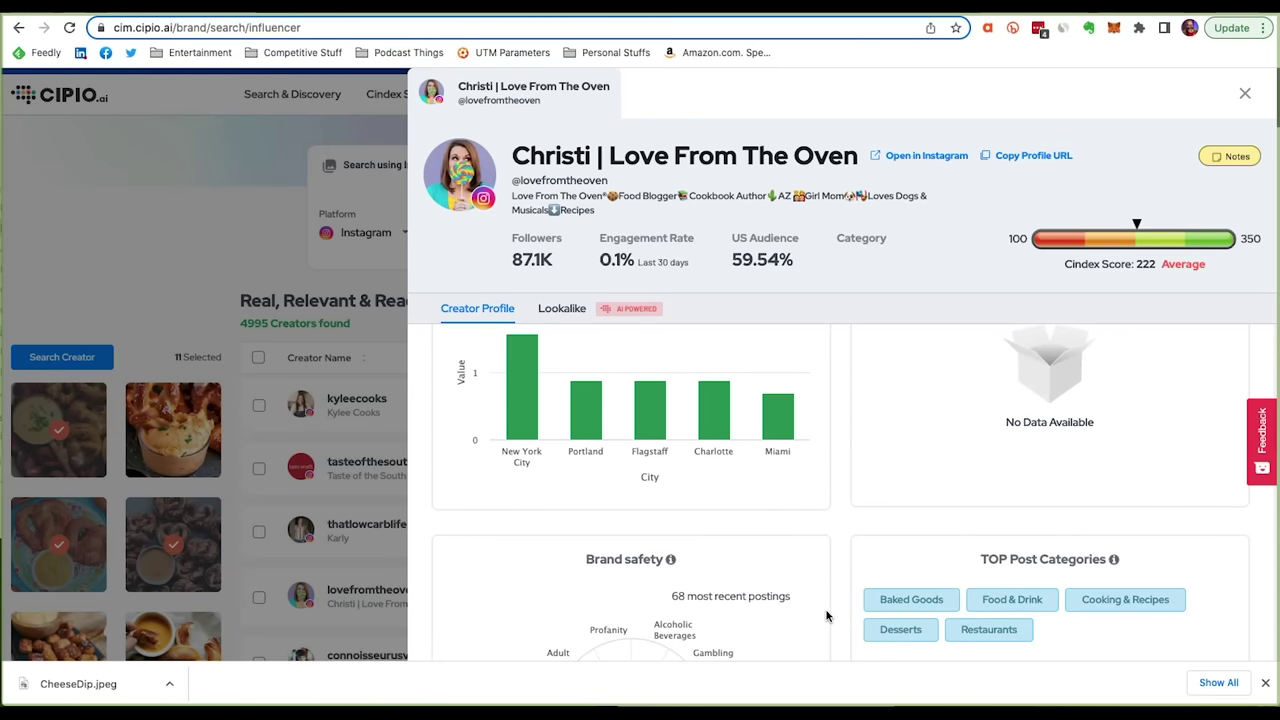
pyautogui.scroll(-3, 826, 616)
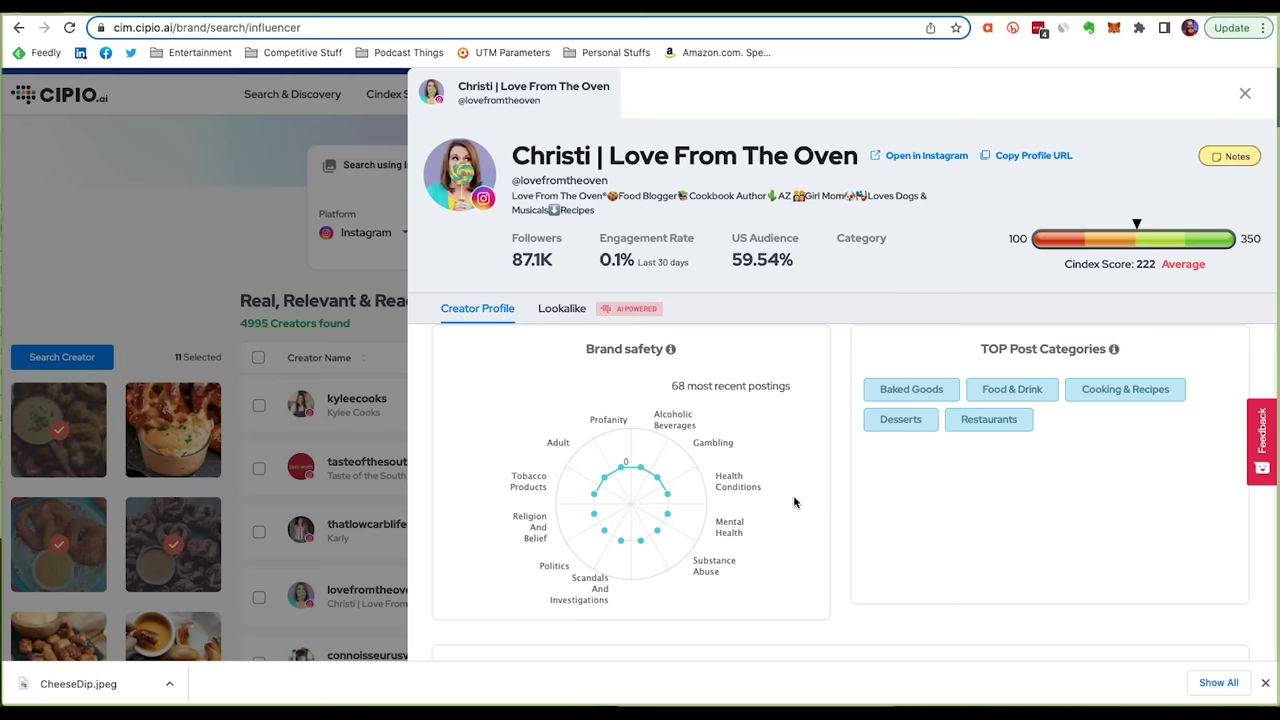
pyautogui.scroll(-5, 1040, 476)
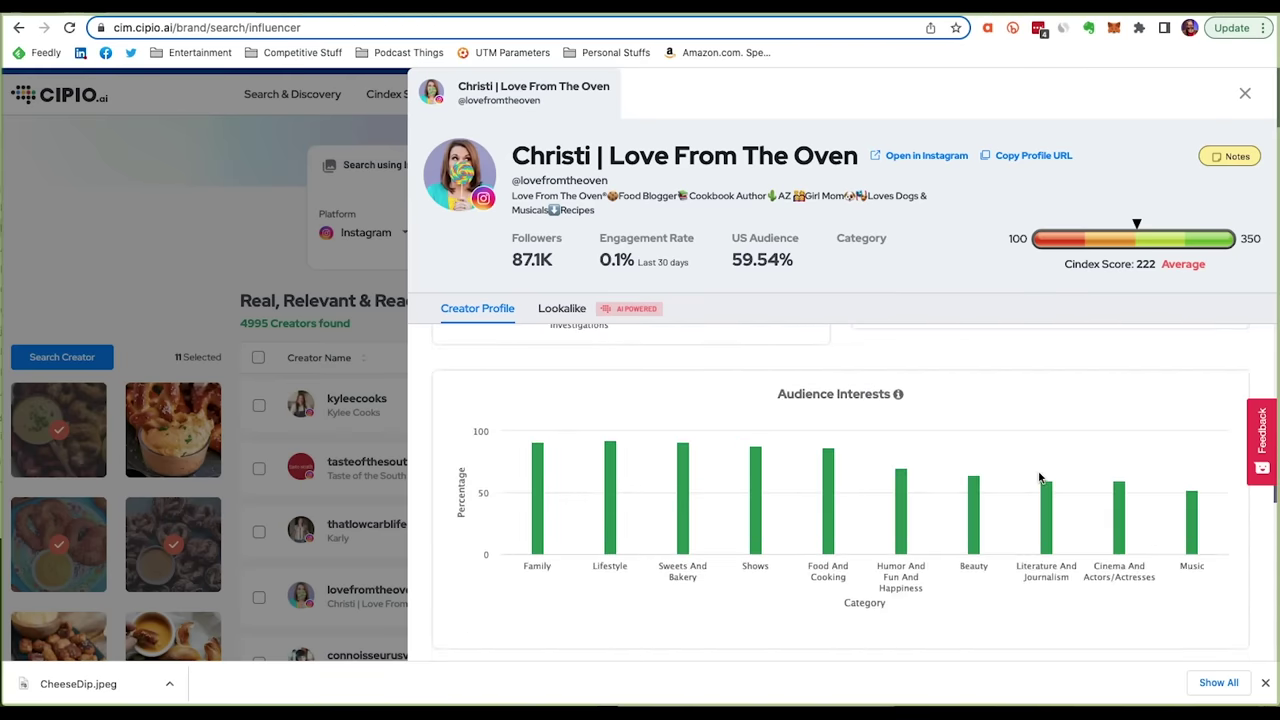
pyautogui.scroll(-4, 1040, 478)
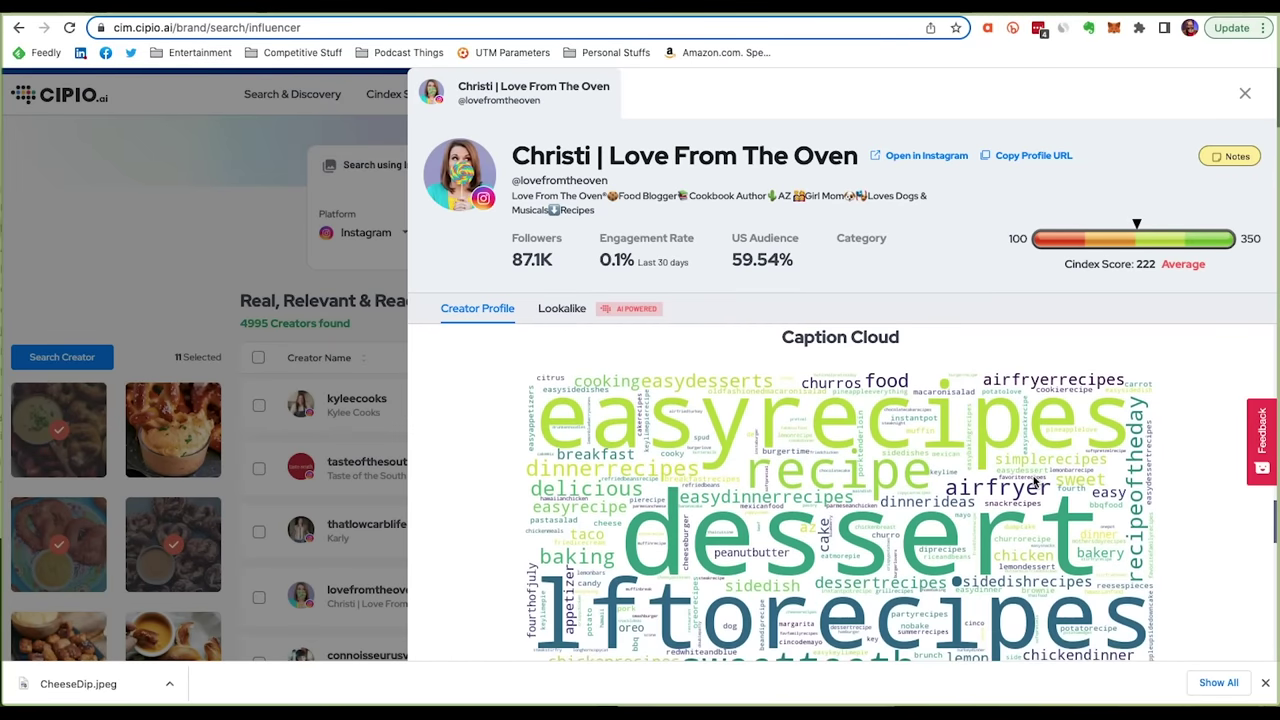
pyautogui.scroll(-1, 1033, 483)
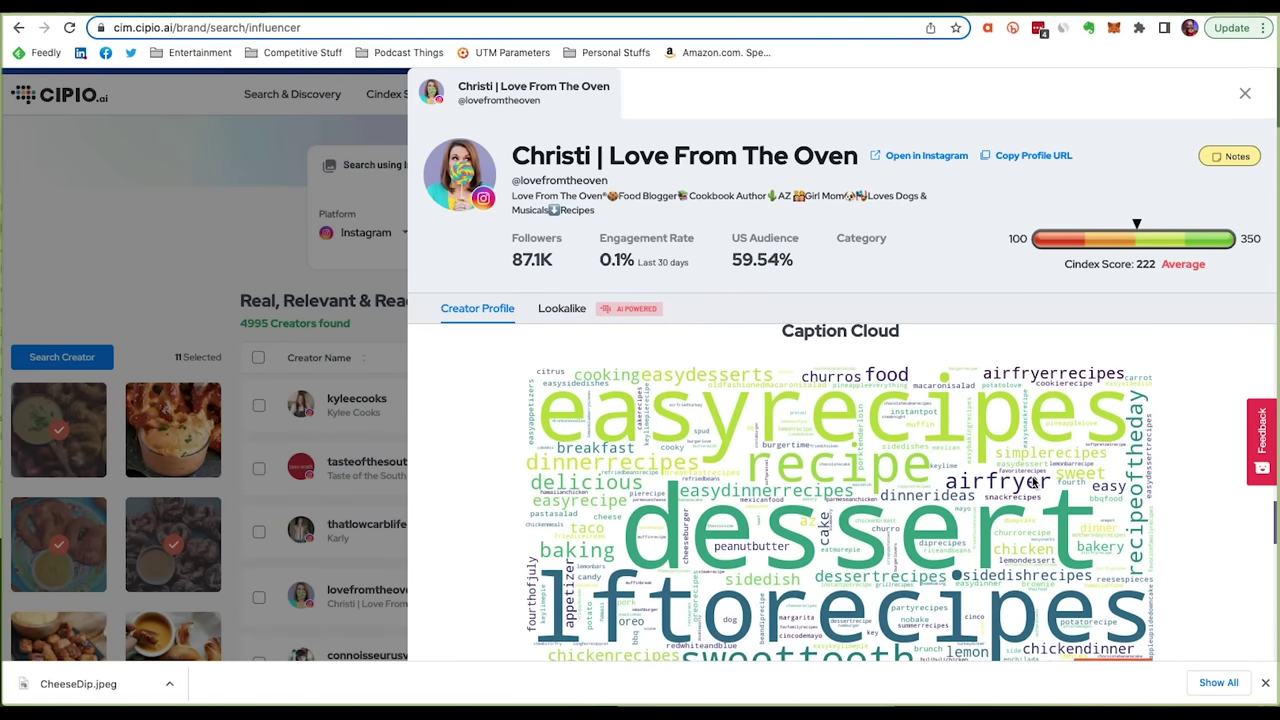
pyautogui.scroll(-5, 1033, 483)
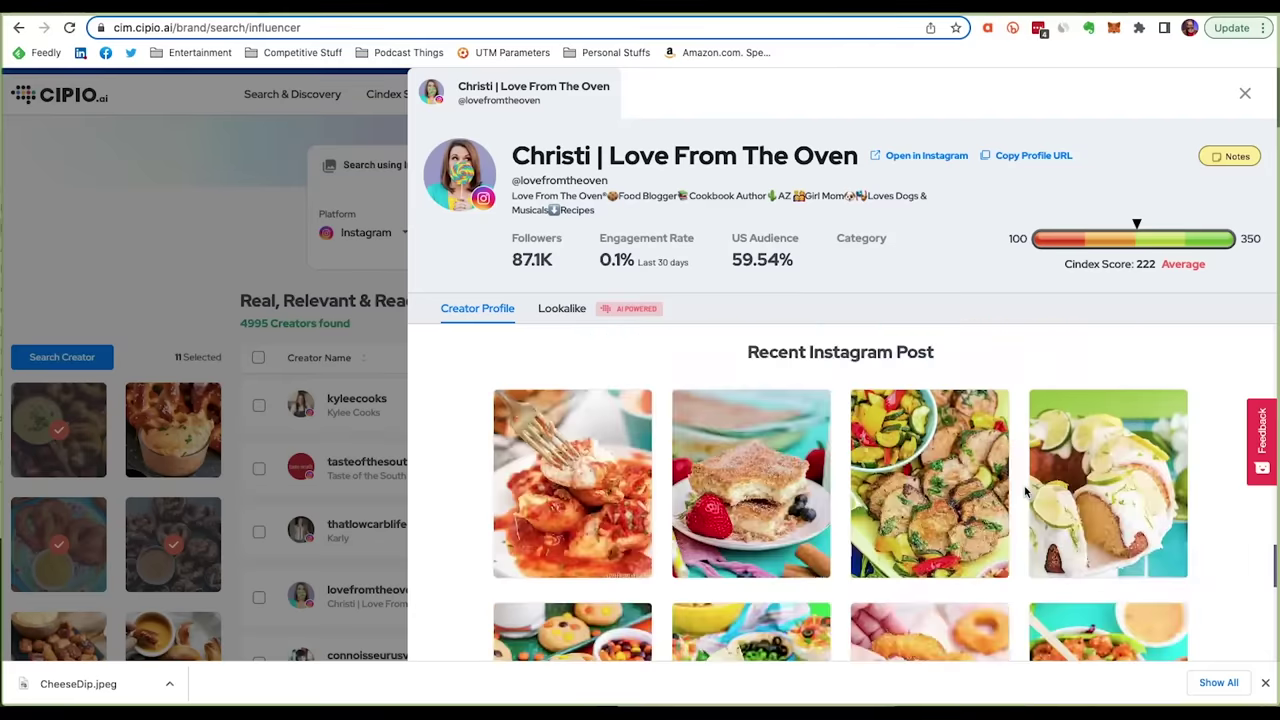
pyautogui.scroll(-4, 1024, 490)
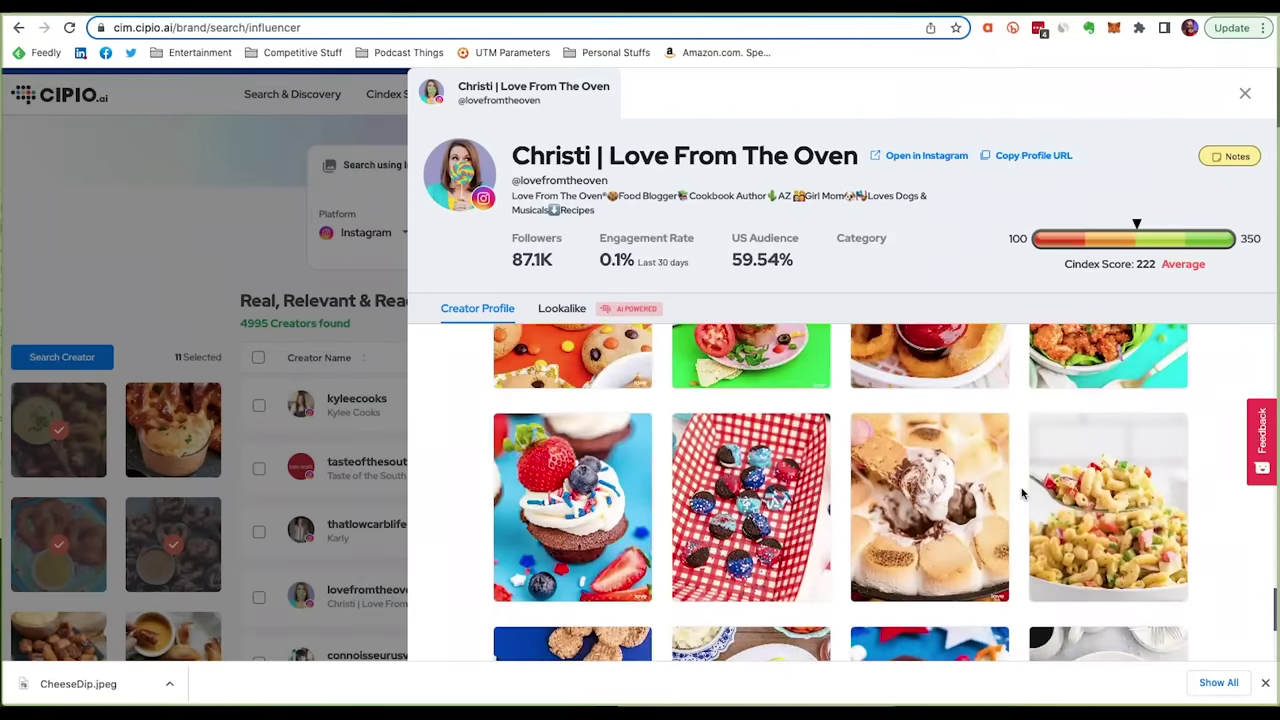
pyautogui.scroll(-3, 1022, 492)
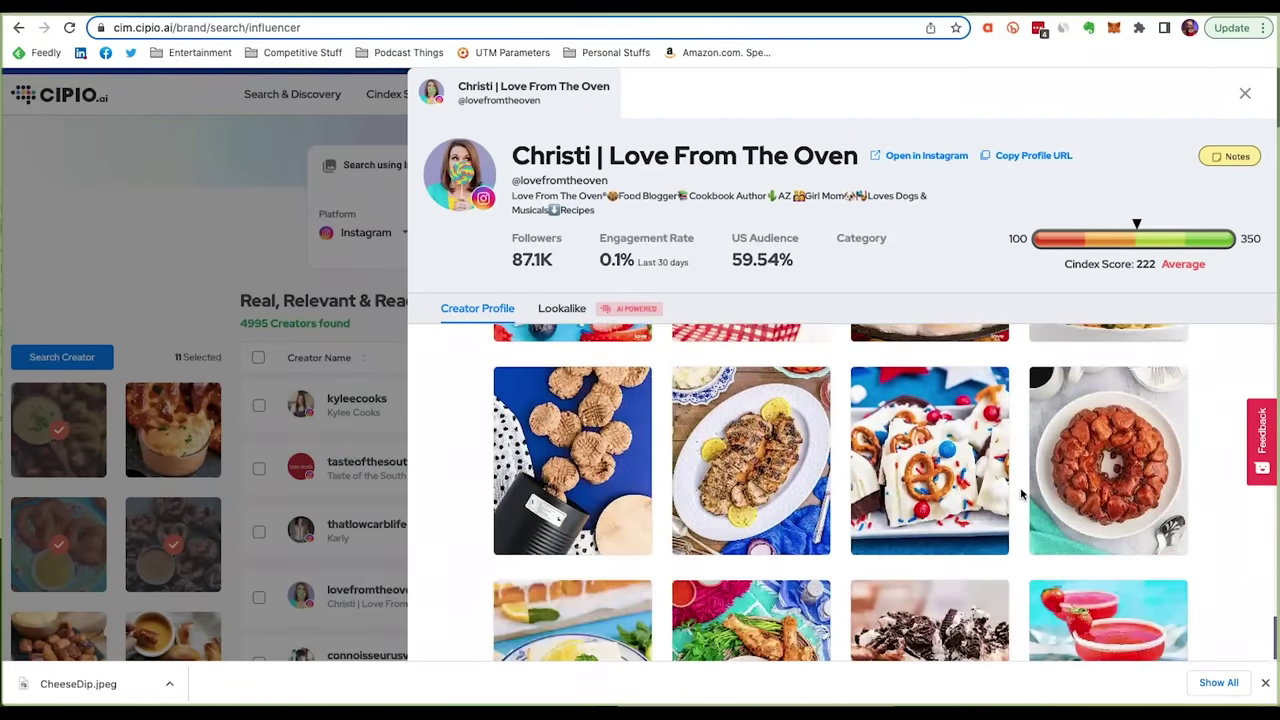
pyautogui.scroll(-3, 1020, 492)
pyautogui.scroll(-1, 1020, 492)
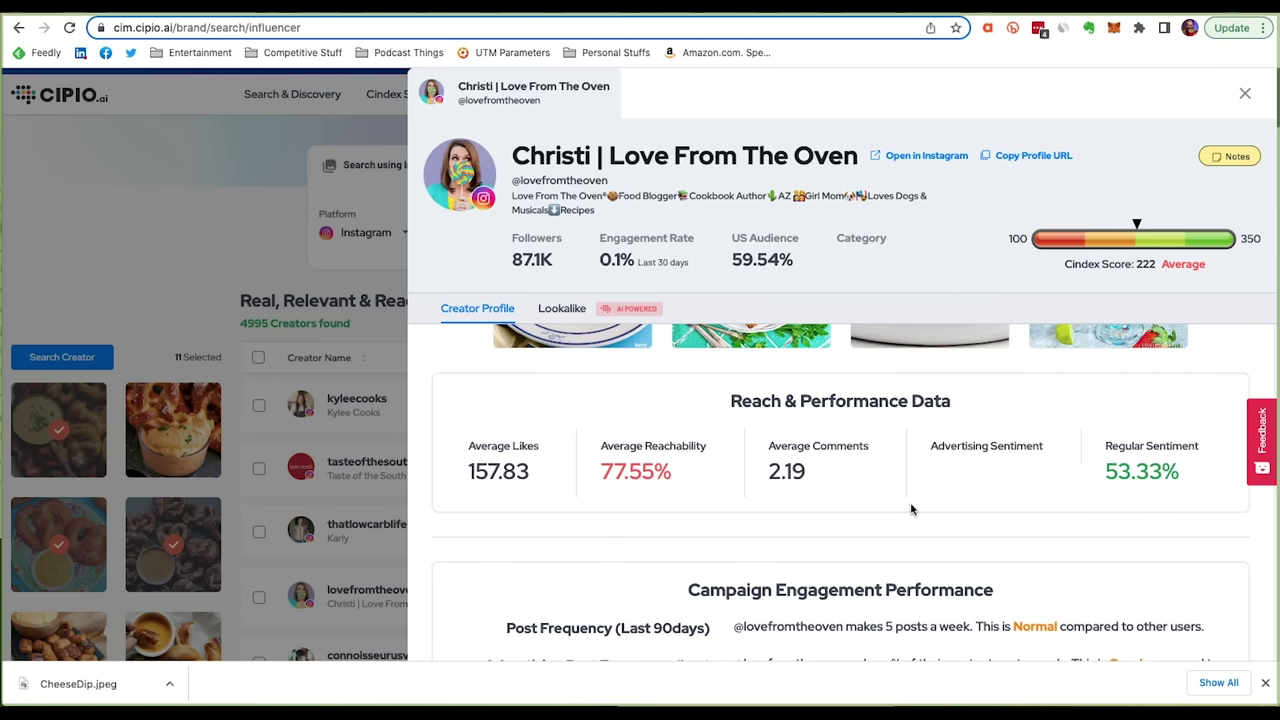
# Browse the 50 lookalike creators for Love From The Oven, then open its empty notes pad.
pyautogui.click(561, 312)
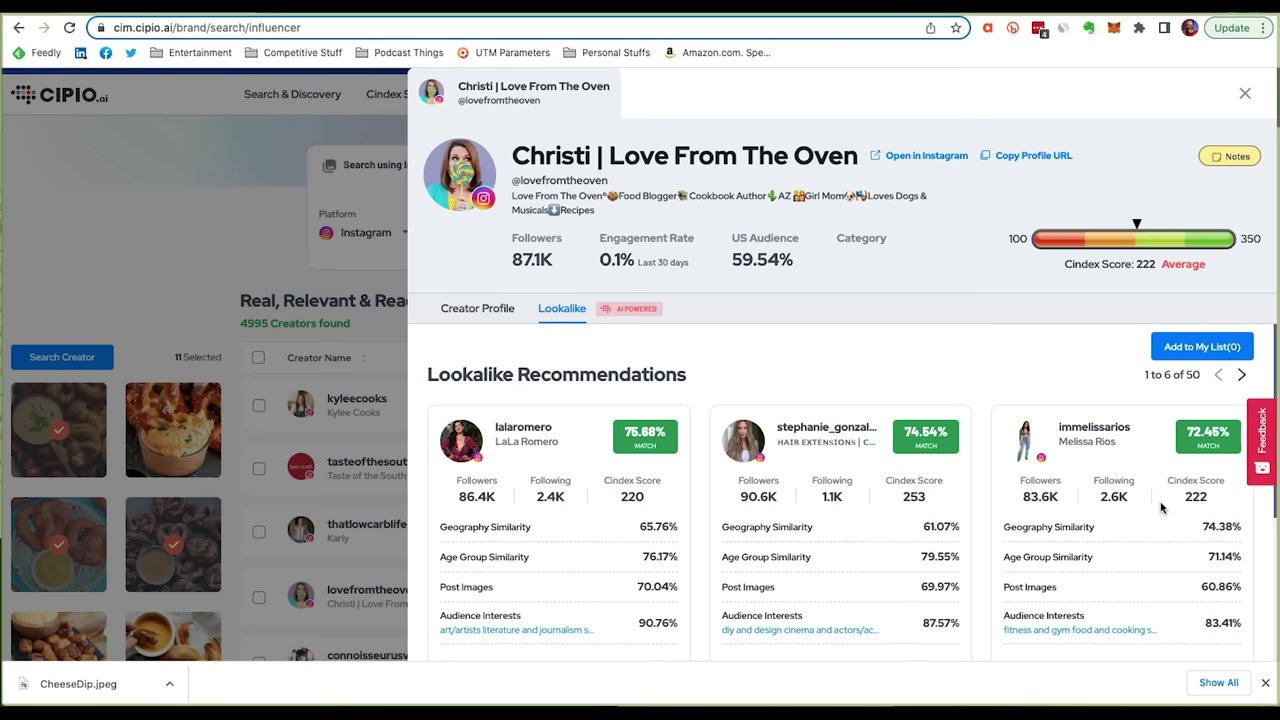
pyautogui.scroll(-5, 1160, 508)
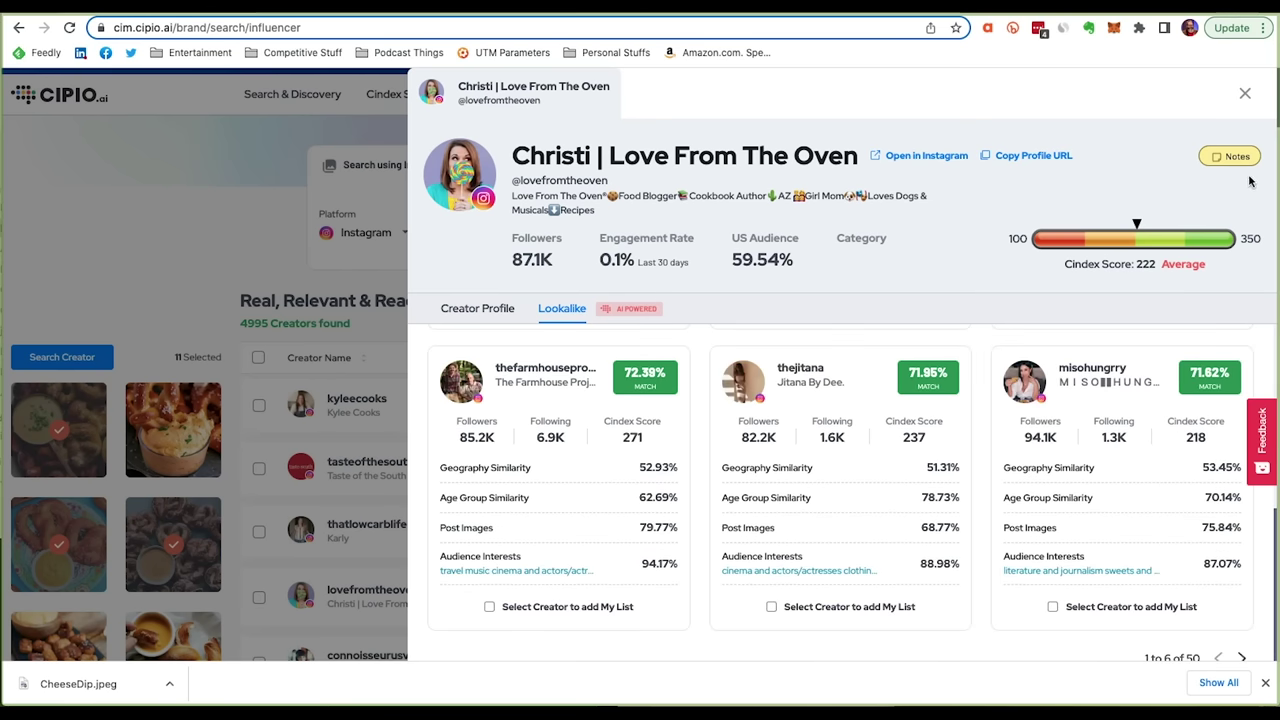
pyautogui.click(1222, 158)
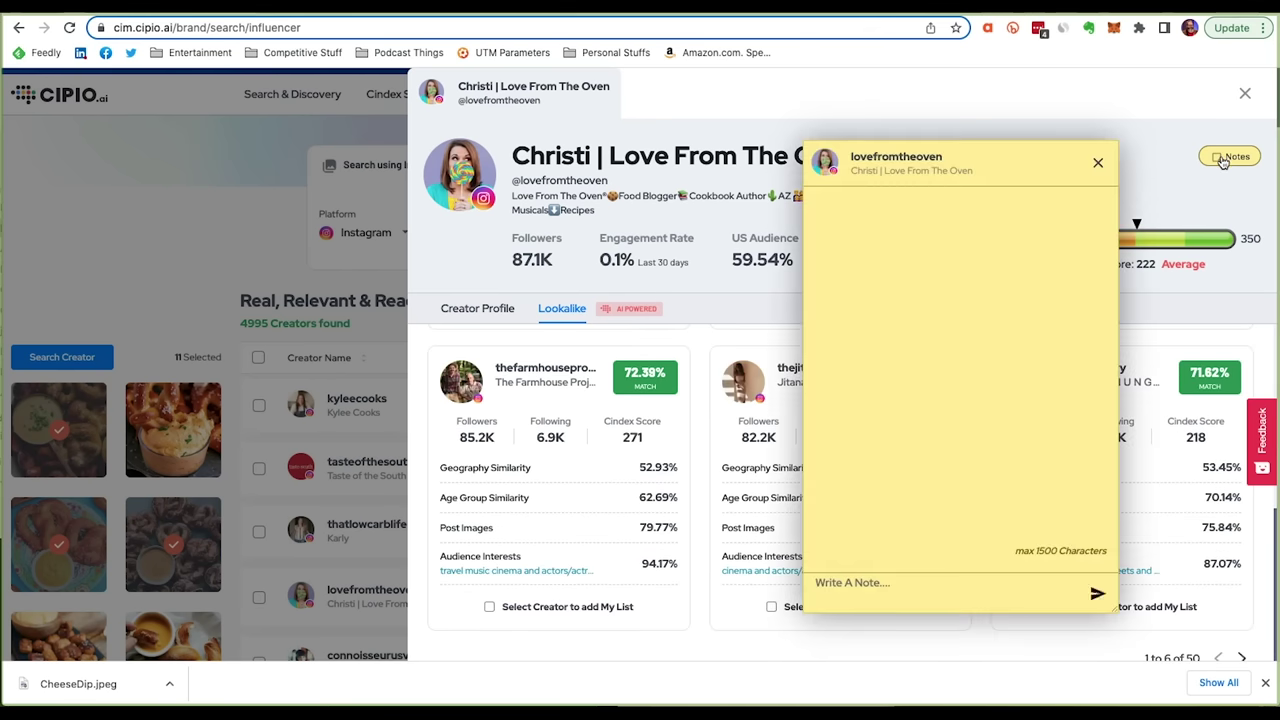